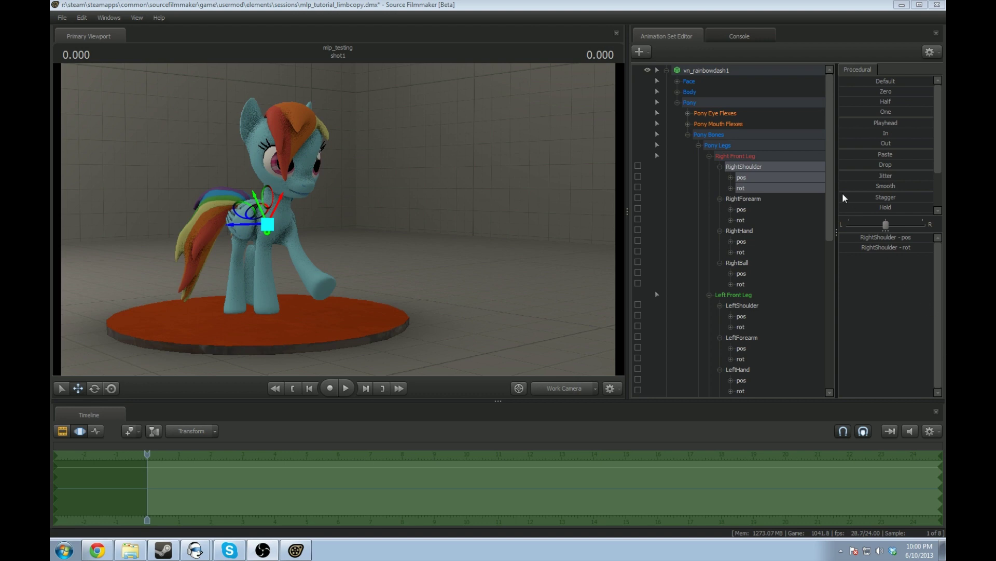
# - Play and scrub the pony's animation from a closer view to examine how the right and left front legs move
pyautogui.moveTo(830, 183); pyautogui.dragTo(831, 215)
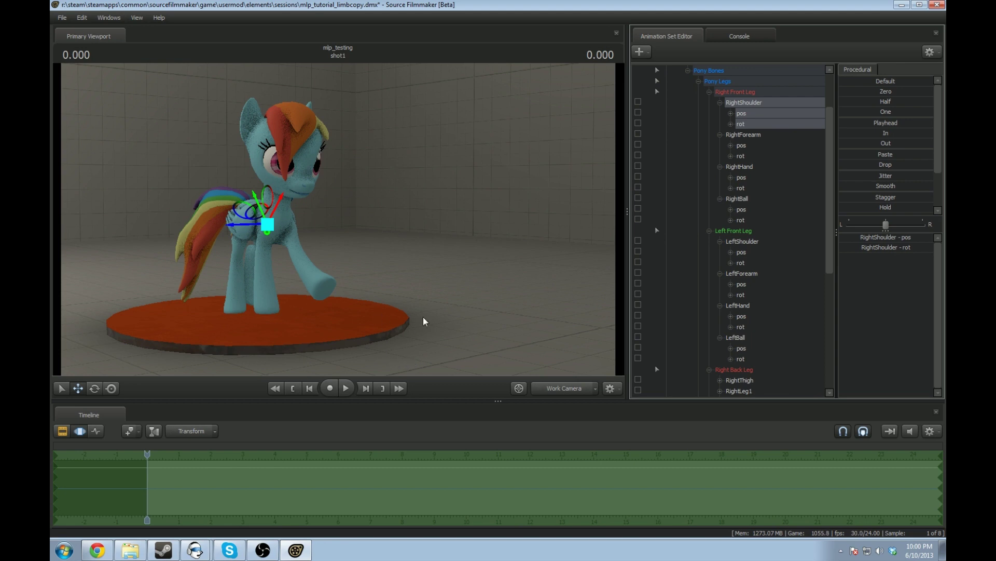
pyautogui.moveTo(508, 314); pyautogui.dragTo(535, 313)
pyautogui.press('w')
pyautogui.press('a')
pyautogui.moveTo(337, 219); pyautogui.dragTo(338, 219)
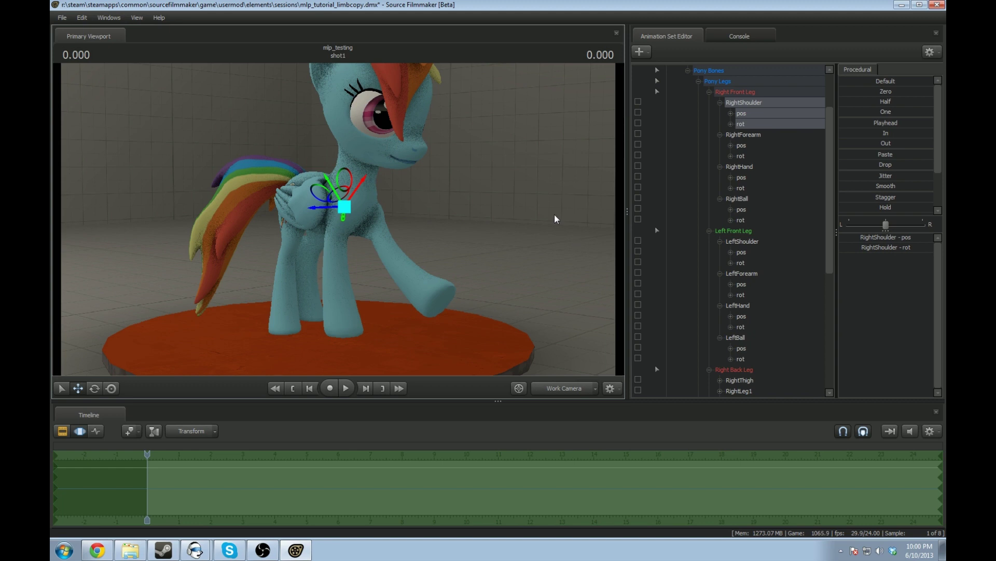
pyautogui.press('d')
pyautogui.moveTo(337, 219); pyautogui.dragTo(338, 221)
pyautogui.press('space')
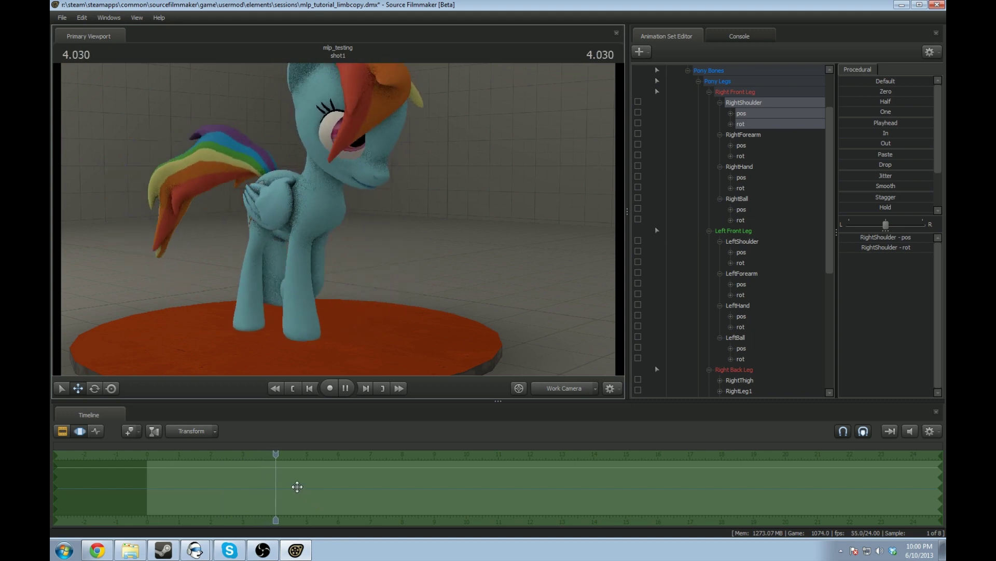
pyautogui.moveTo(283, 456); pyautogui.dragTo(202, 459)
pyautogui.press('space')
pyautogui.press('space')
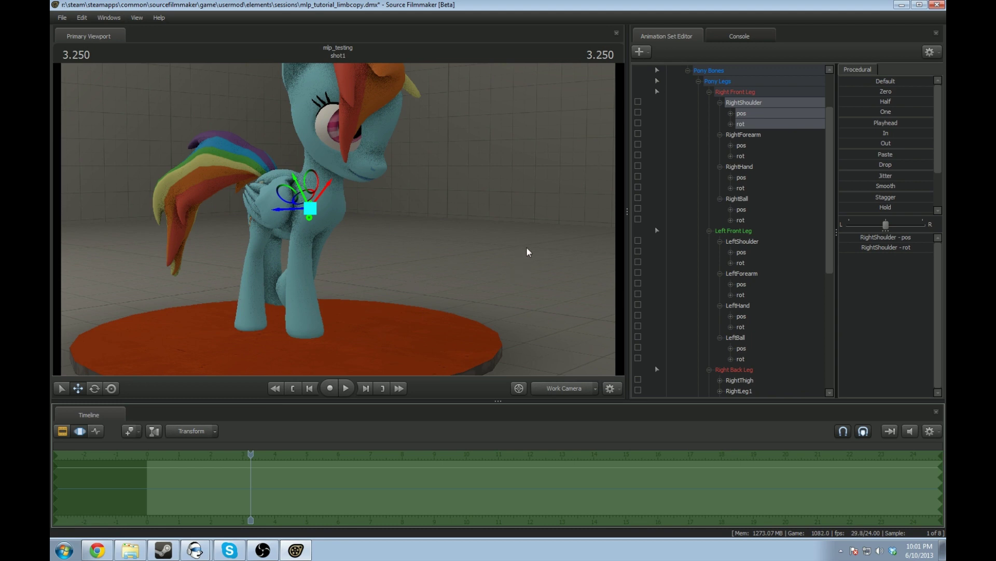
# - Try to copy the whole LeftShoulder animation, both pos and rot, onto RightShoulder and play it back
pyautogui.click(743, 241)
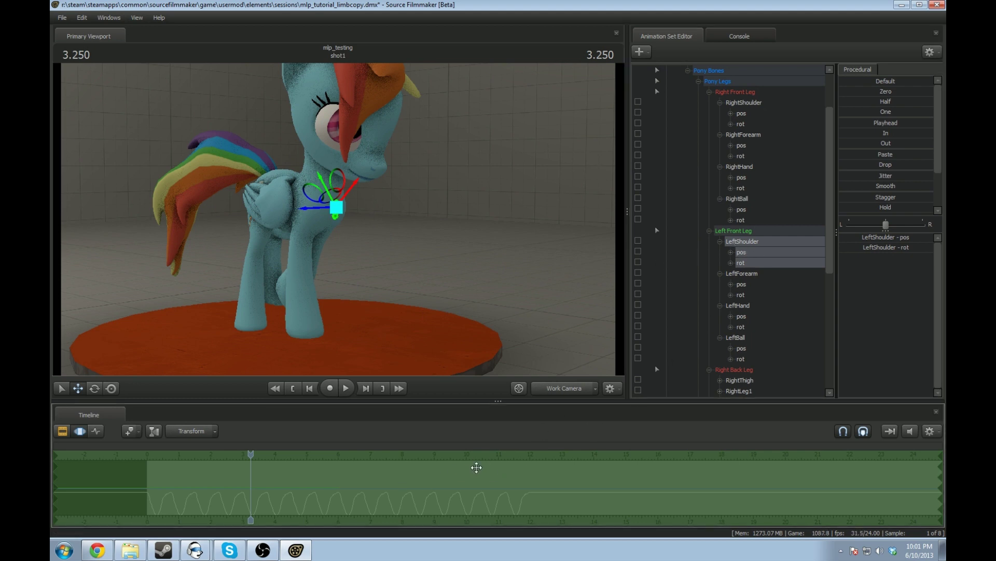
pyautogui.click(743, 102)
pyautogui.hotkey('ctrl', 'v')
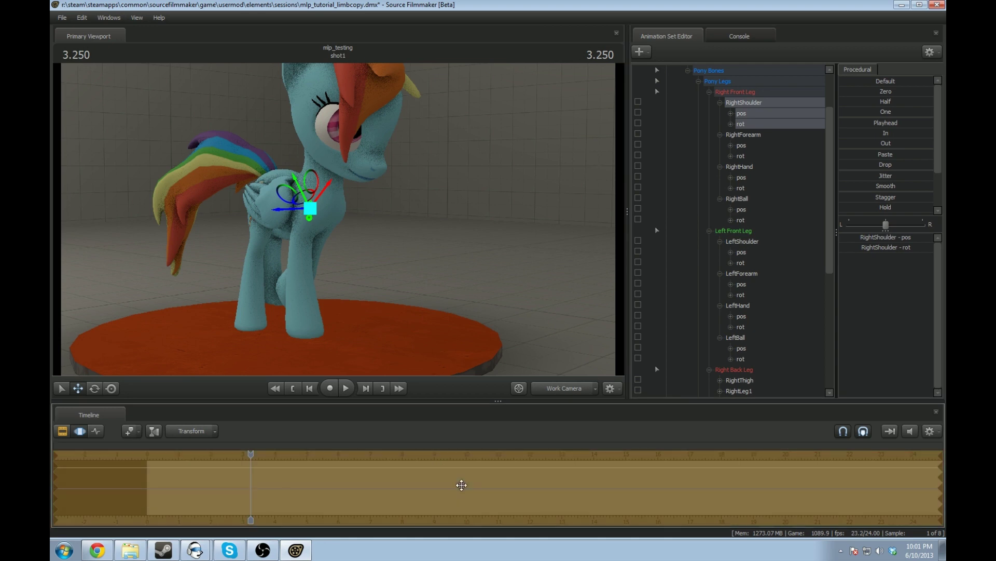
pyautogui.press('space')
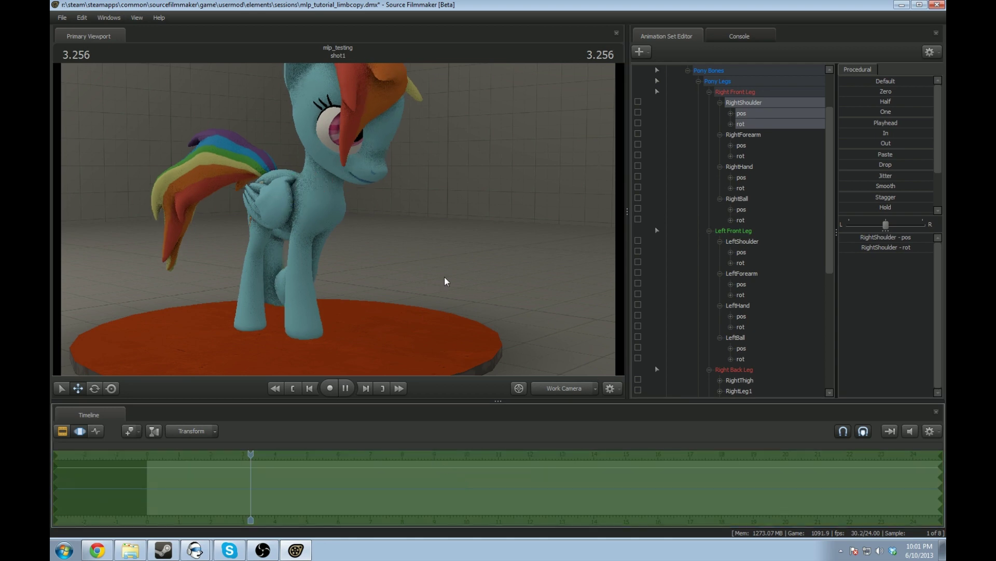
pyautogui.press('space')
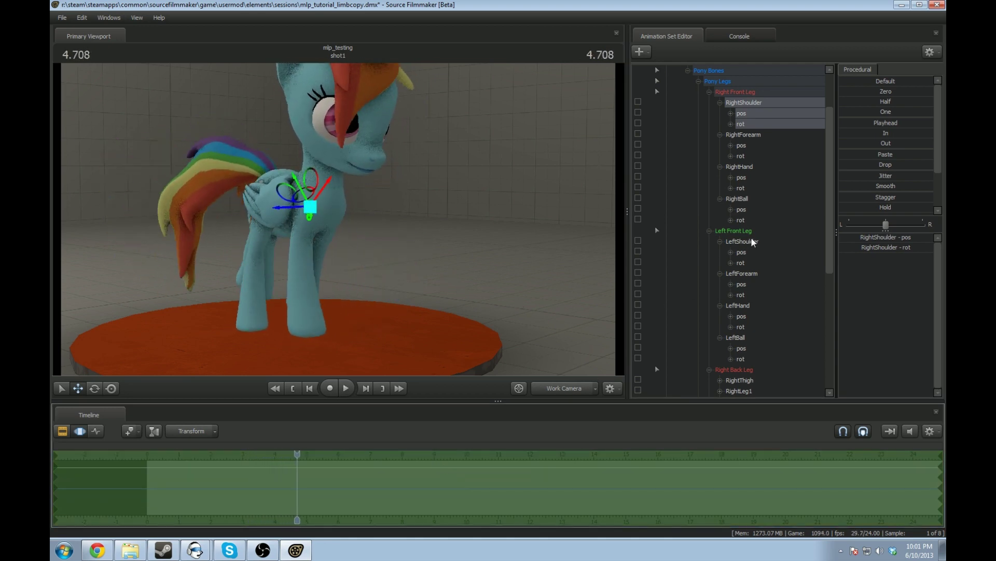
pyautogui.click(754, 242)
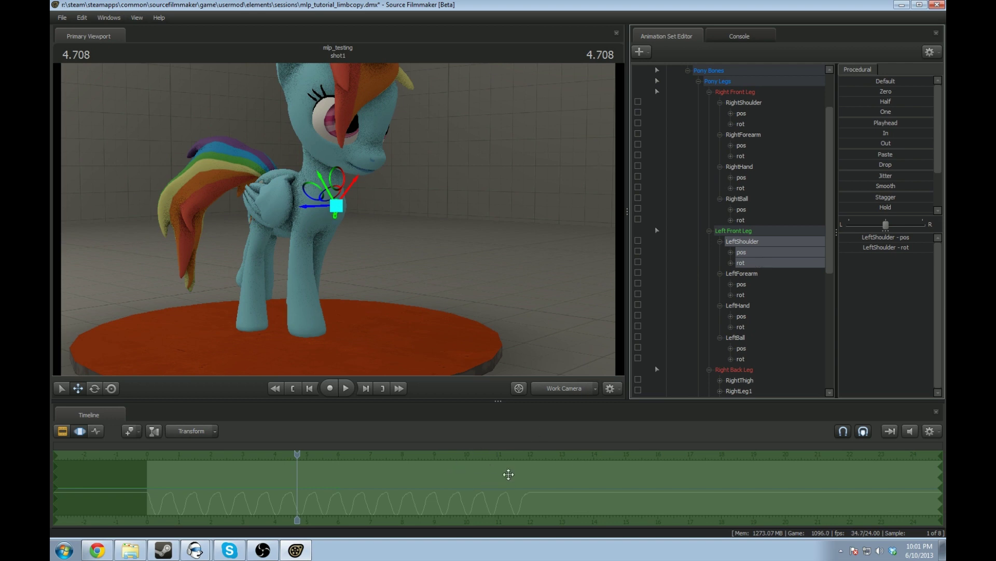
pyautogui.click(743, 104)
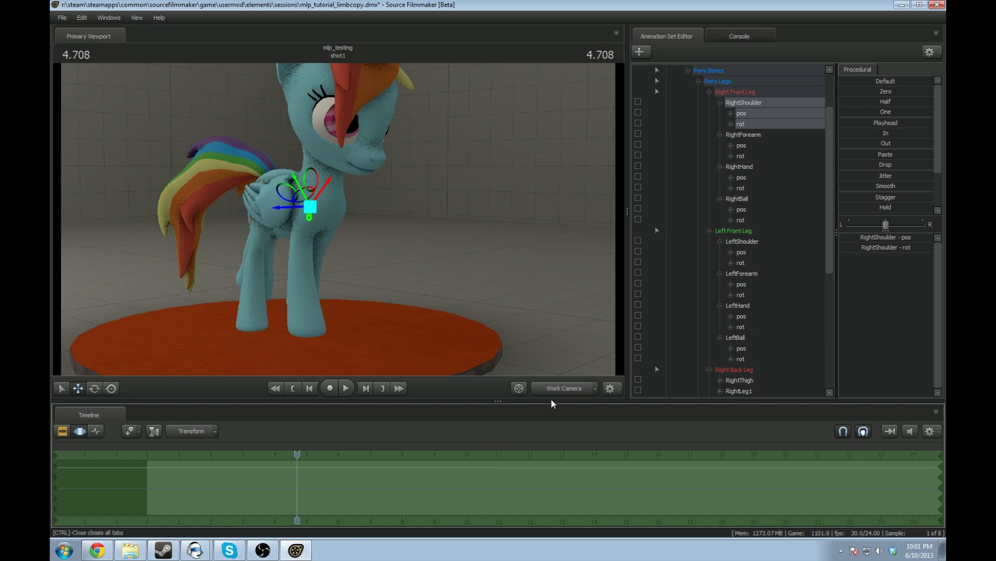
pyautogui.click(753, 242)
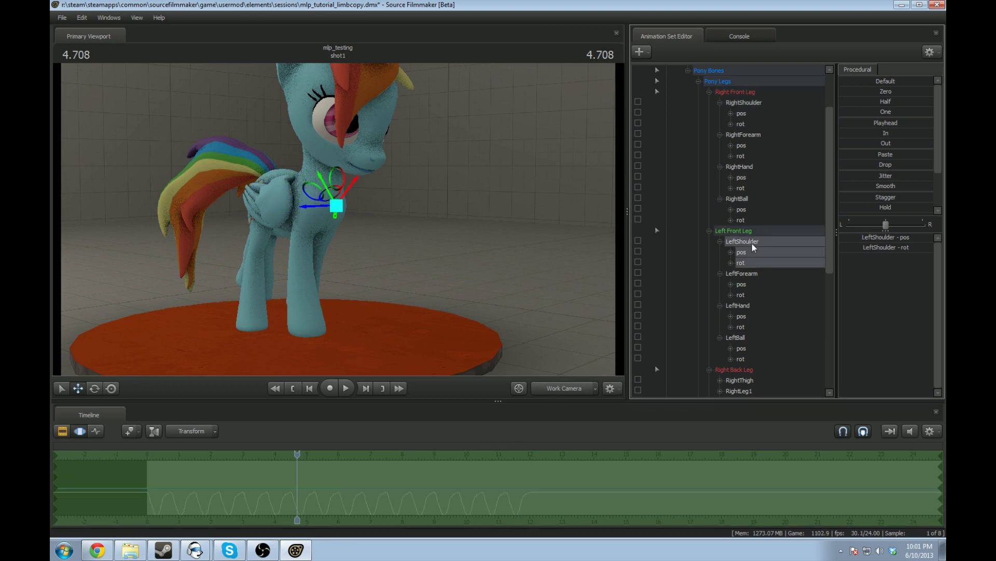
# - Copy the LeftShoulder rot animation onto the RightShoulder rot channel, apply it and play the result
pyautogui.click(744, 263)
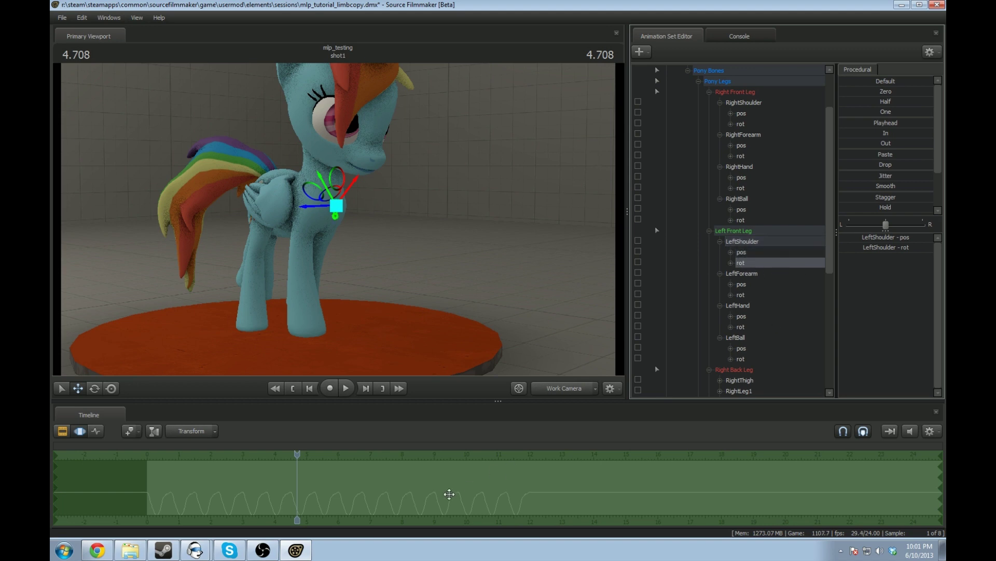
pyautogui.click(742, 124)
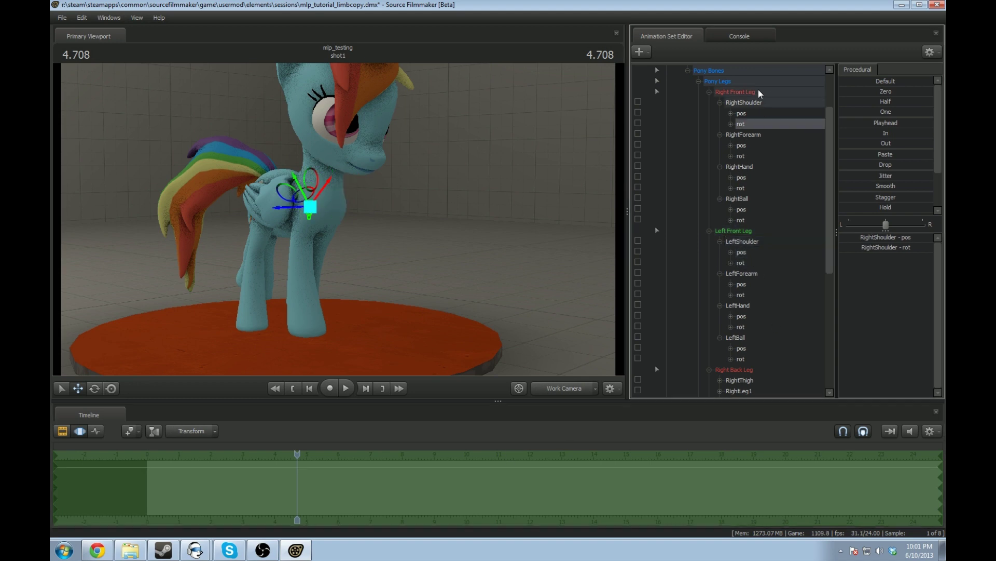
pyautogui.click(487, 473)
pyautogui.hotkey('ctrl', 'v')
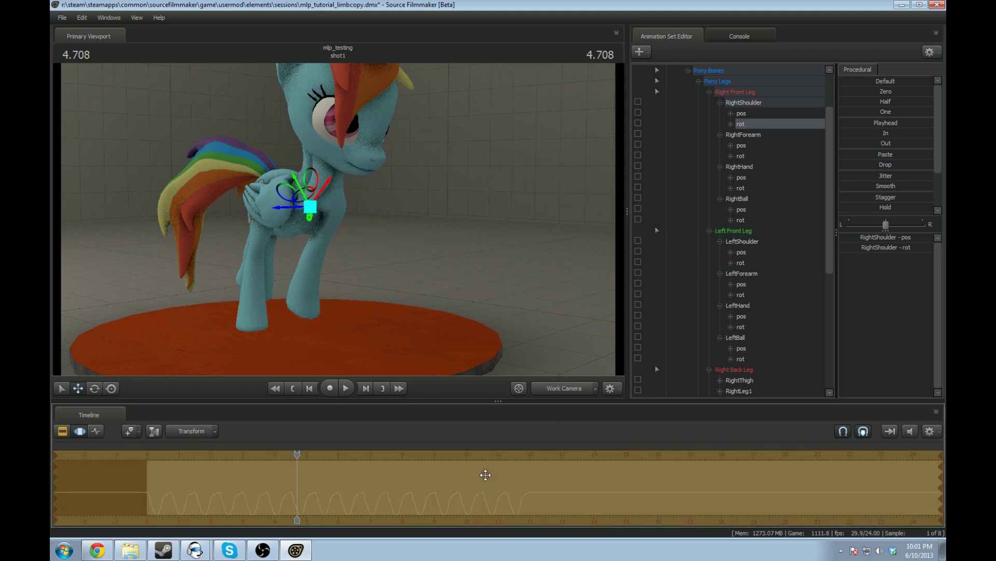
pyautogui.press('Return')
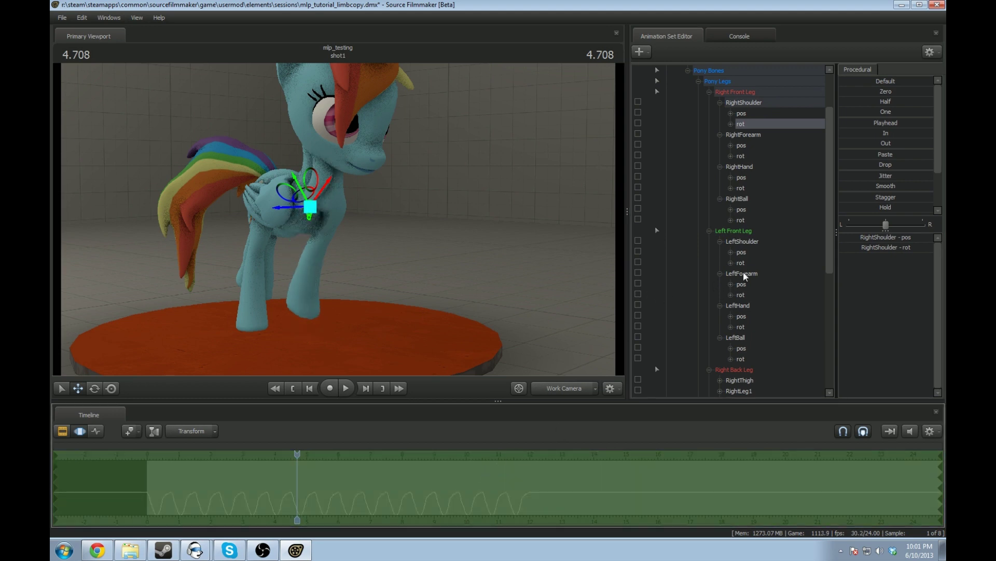
pyautogui.press('space')
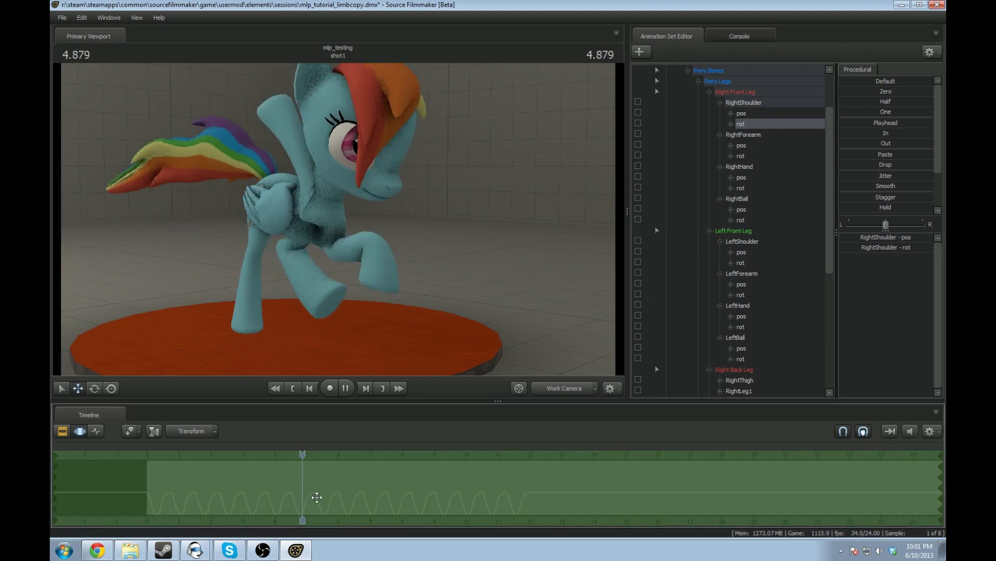
pyautogui.press('space')
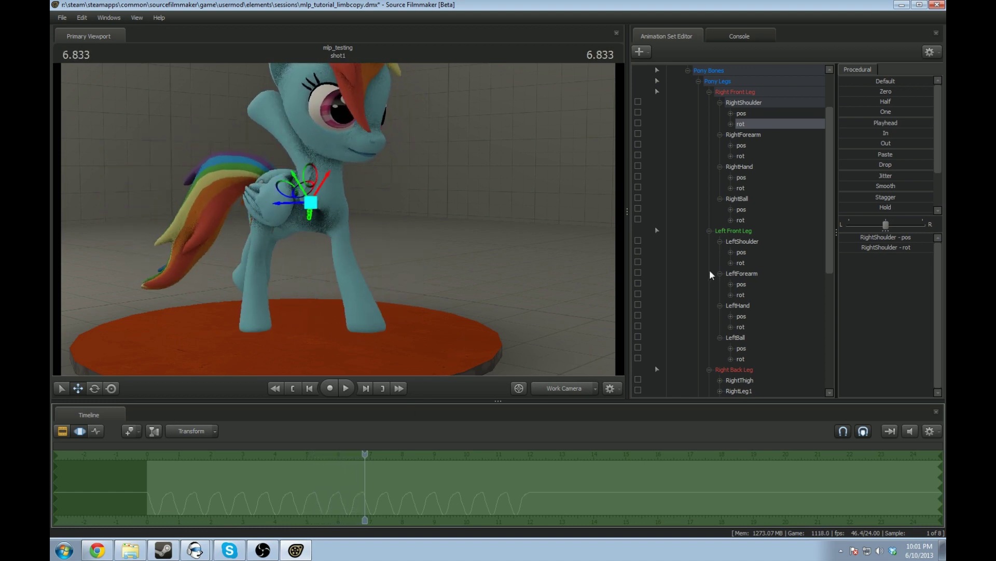
# - Copy the LeftForearm rot animation onto the RightForearm rot channel over the whole timeline
pyautogui.click(746, 297)
pyautogui.click(464, 495)
pyautogui.click(742, 156)
pyautogui.click(521, 469)
pyautogui.hotkey('ctrl', 'v')
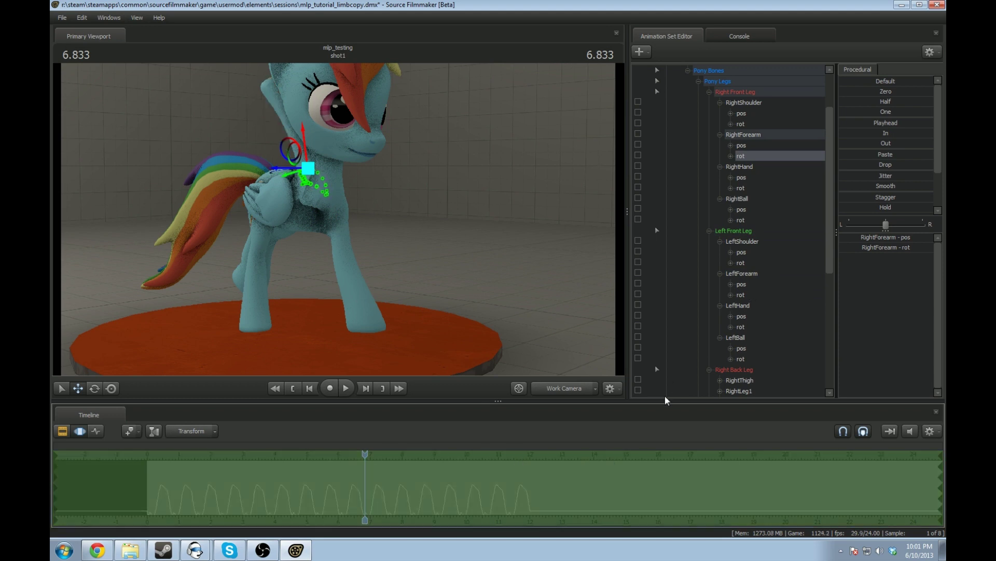
# - Copy the LeftHand rot animation onto the RightHand rot channel
pyautogui.click(755, 328)
pyautogui.click(478, 482)
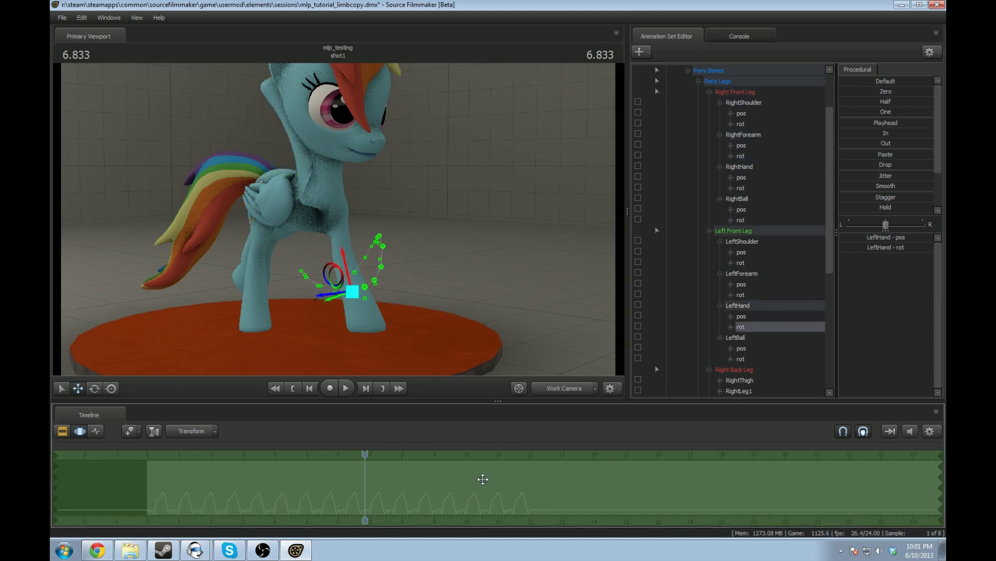
pyautogui.click(736, 189)
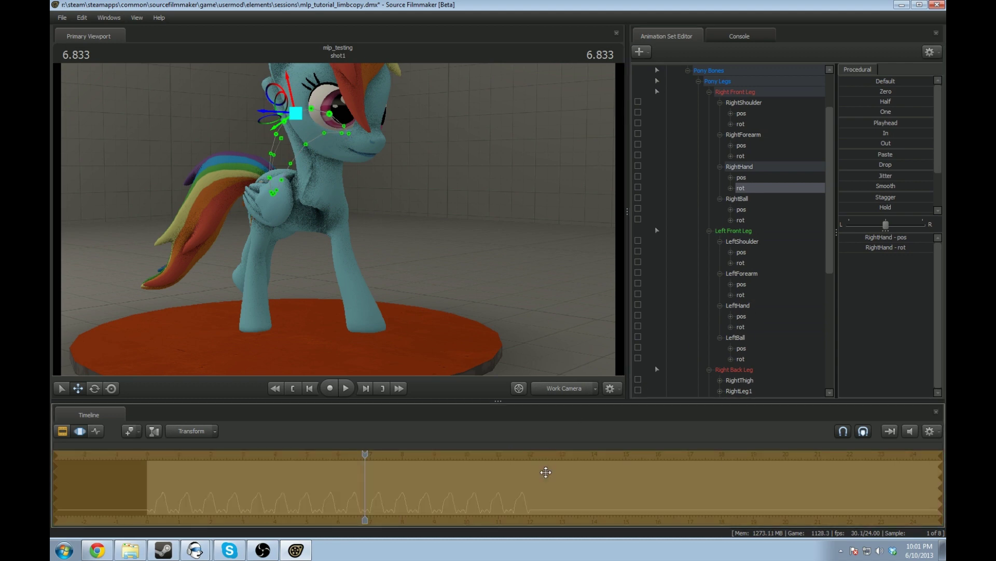
# - Copy the LeftBall rot animation onto the RightBall rot channel and play the copied leg animation from the side
pyautogui.click(750, 359)
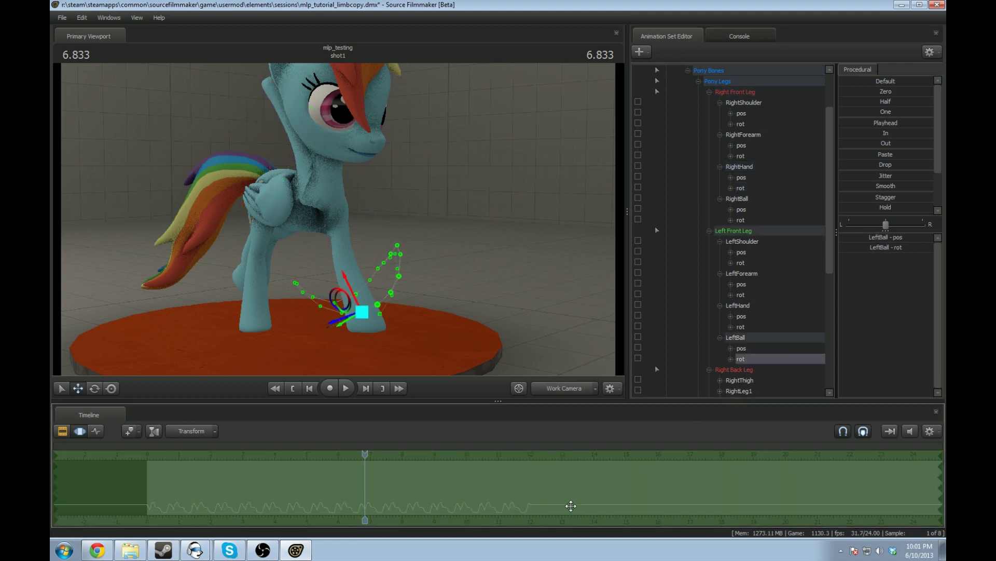
pyautogui.click(754, 220)
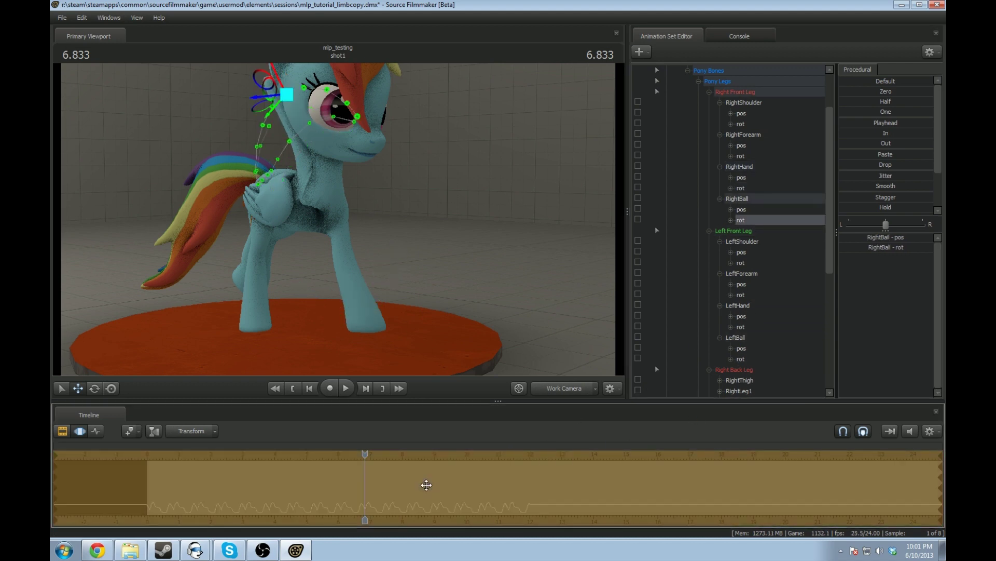
pyautogui.press('space')
pyautogui.press('space')
pyautogui.moveTo(520, 291); pyautogui.dragTo(550, 283)
pyautogui.press('space')
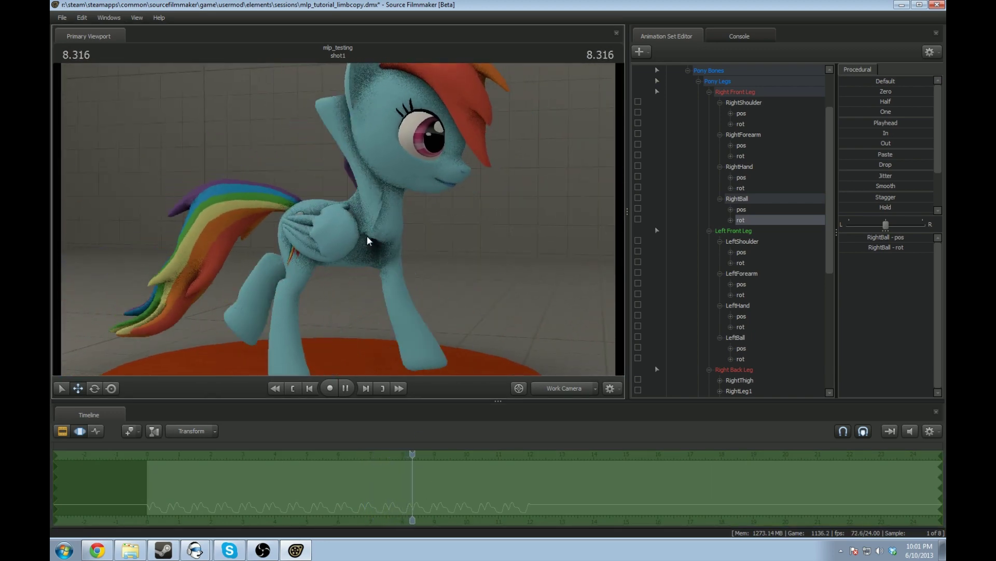
pyautogui.press('space')
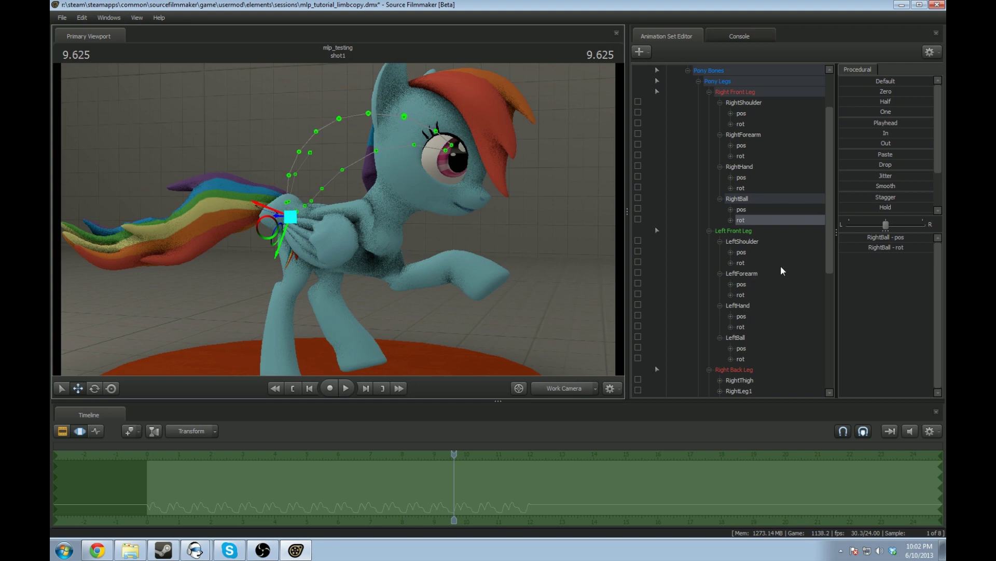
# - Rotate the RightShoulder rot channel with the Rotate tool so the raised right front leg points forward and down like the left one
pyautogui.click(746, 115)
pyautogui.click(743, 132)
pyautogui.click(745, 126)
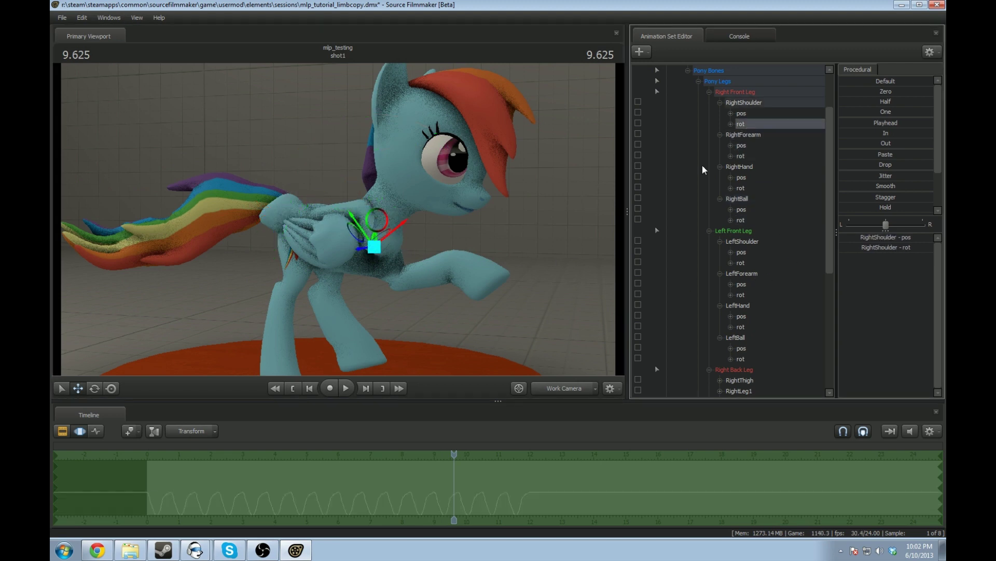
pyautogui.moveTo(540, 273); pyautogui.dragTo(545, 285)
pyautogui.press('w')
pyautogui.moveTo(370, 227); pyautogui.dragTo(369, 226)
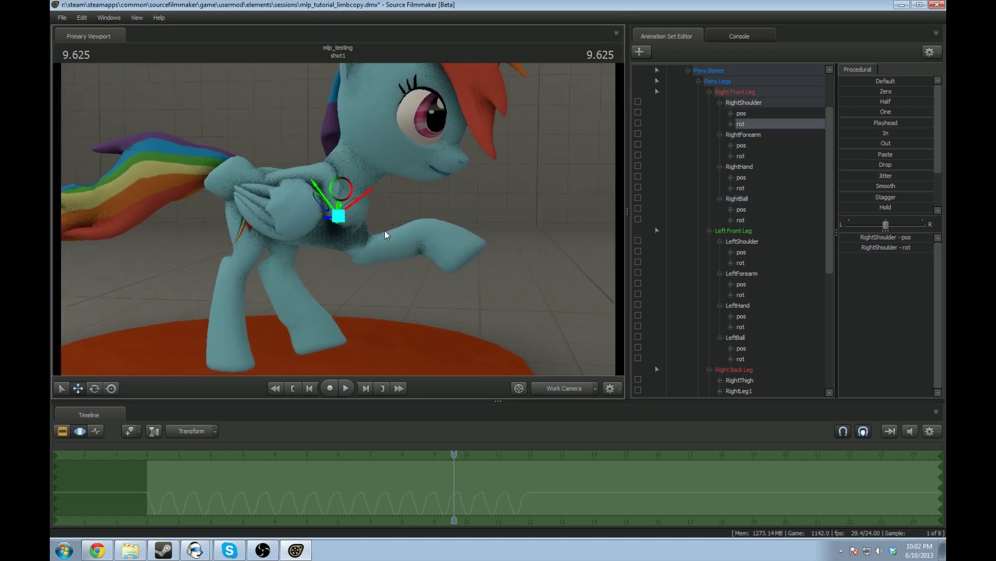
pyautogui.press('e')
pyautogui.moveTo(422, 251); pyautogui.dragTo(561, 227)
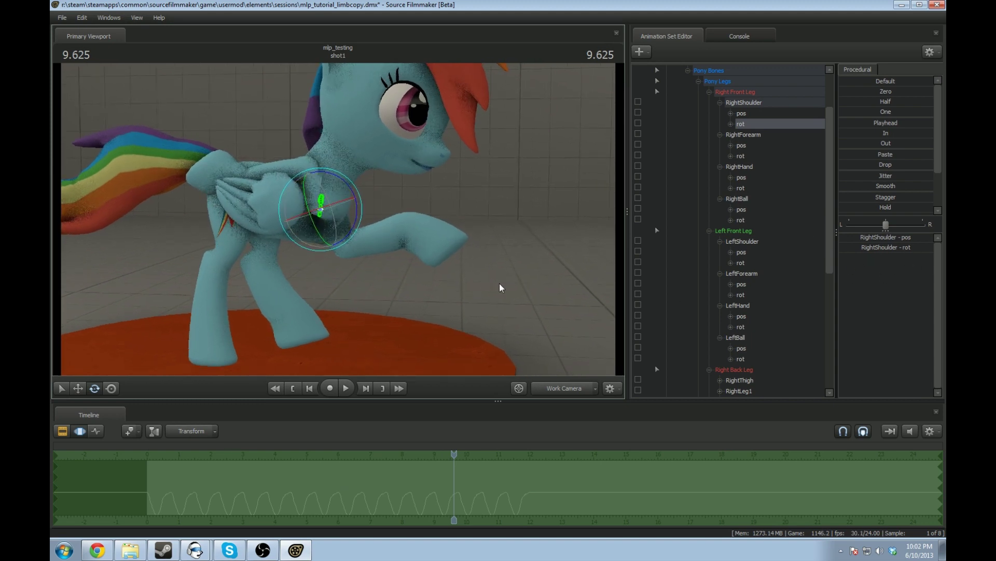
pyautogui.moveTo(518, 282); pyautogui.dragTo(499, 224)
pyautogui.press('d')
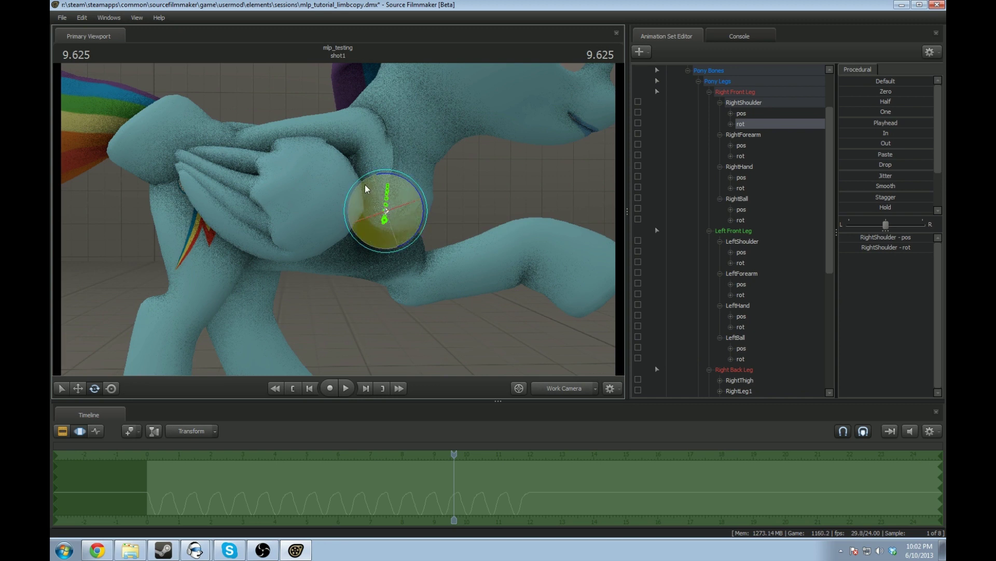
pyautogui.moveTo(400, 179); pyautogui.dragTo(376, 262)
pyautogui.press('s')
pyautogui.moveTo(355, 241); pyautogui.dragTo(356, 239, button='right')
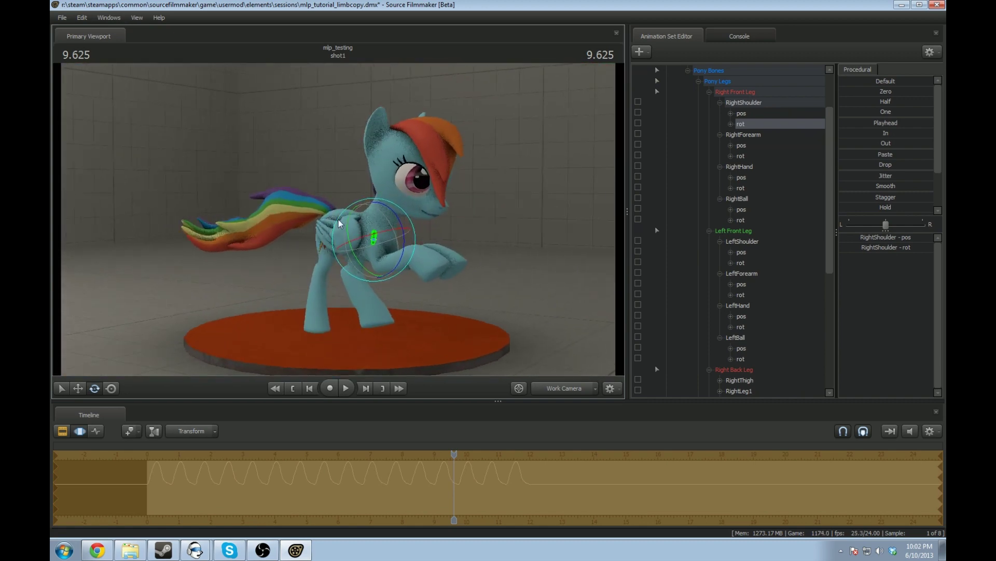
# - Play the animation from an earlier point and examine the corrected right front leg from several angles
pyautogui.moveTo(455, 473); pyautogui.dragTo(310, 460)
pyautogui.press('space')
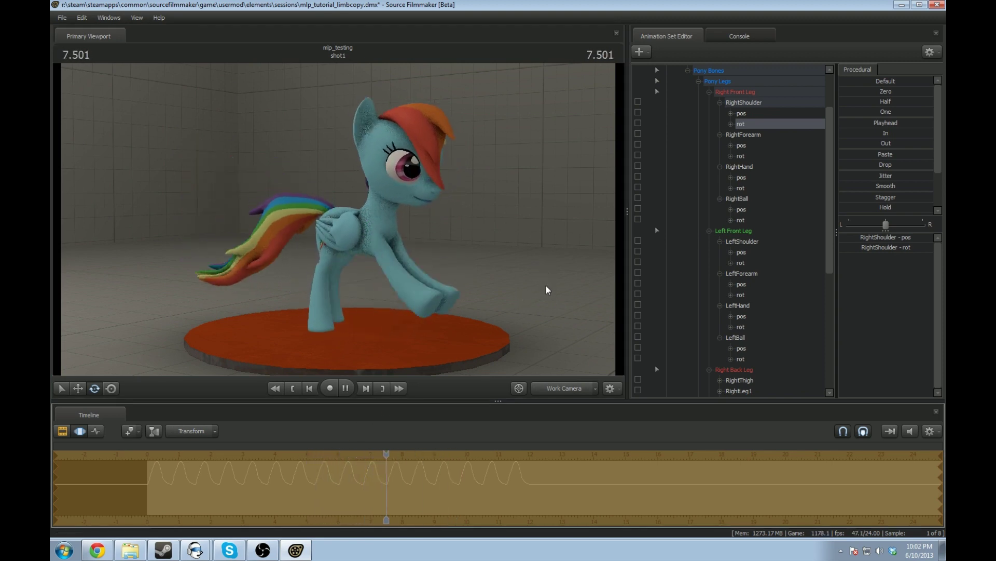
pyautogui.press('space')
pyautogui.moveTo(554, 271); pyautogui.dragTo(546, 291)
pyautogui.press('w')
pyautogui.press('d')
pyautogui.press('space')
pyautogui.press('space')
pyautogui.moveTo(465, 227); pyautogui.dragTo(493, 204)
pyautogui.press('a')
# - Collapse the pos and rot channels of all right and left front leg bones
pyautogui.click(720, 102)
pyautogui.click(720, 113)
pyautogui.click(719, 124)
pyautogui.click(720, 134)
pyautogui.click(720, 156)
pyautogui.click(720, 166)
pyautogui.click(720, 177)
pyautogui.click(720, 188)
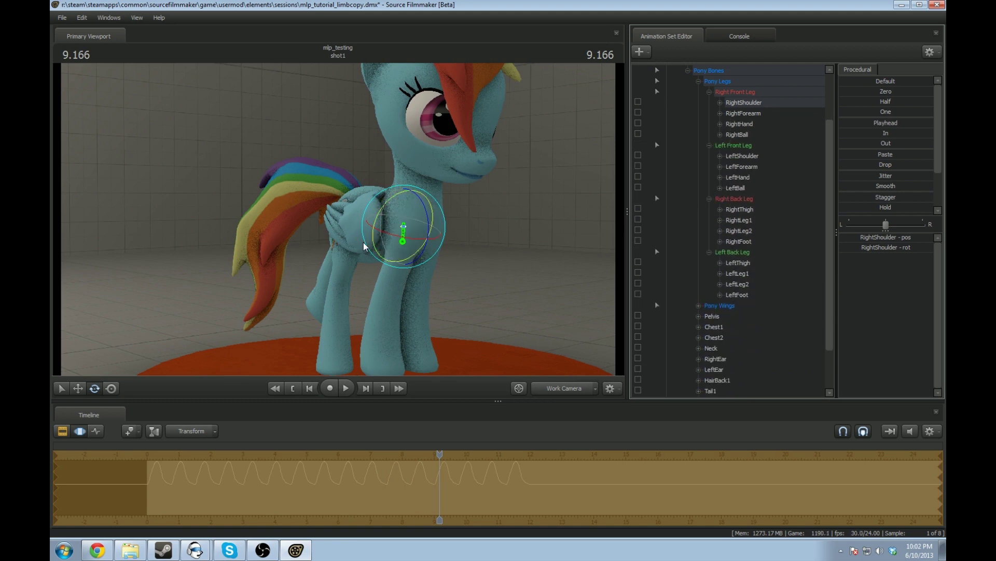
# - Expand the pos and rot channels of all right and left back leg bones
pyautogui.click(720, 295)
pyautogui.click(720, 284)
pyautogui.click(720, 273)
pyautogui.click(720, 263)
pyautogui.click(720, 242)
pyautogui.click(720, 230)
pyautogui.click(719, 220)
pyautogui.click(720, 209)
pyautogui.scroll(-3, 777, 327)
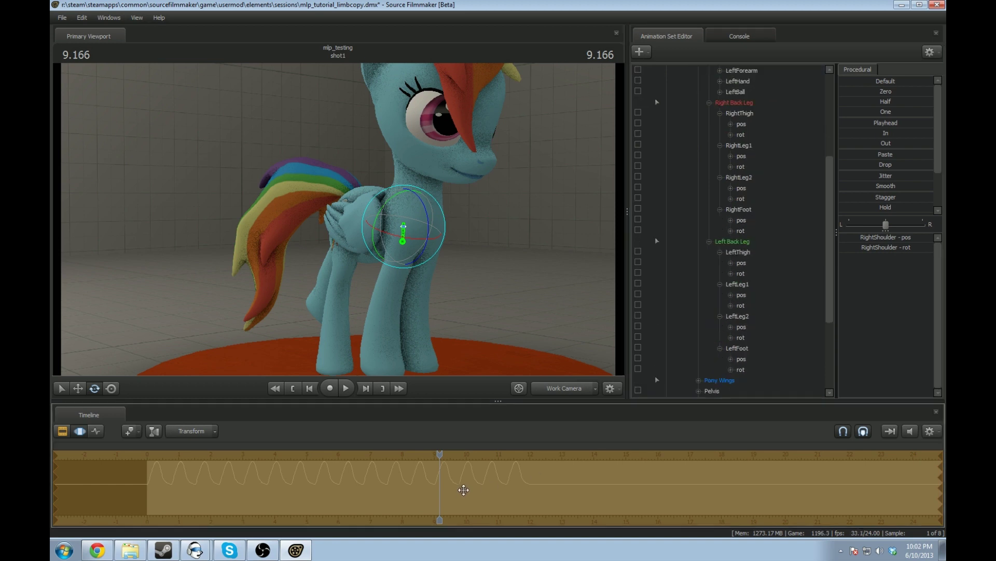
# - Apply the pending shoulder edit and copy the LeftThigh rot animation onto the RightThigh rot channel
pyautogui.click(501, 478)
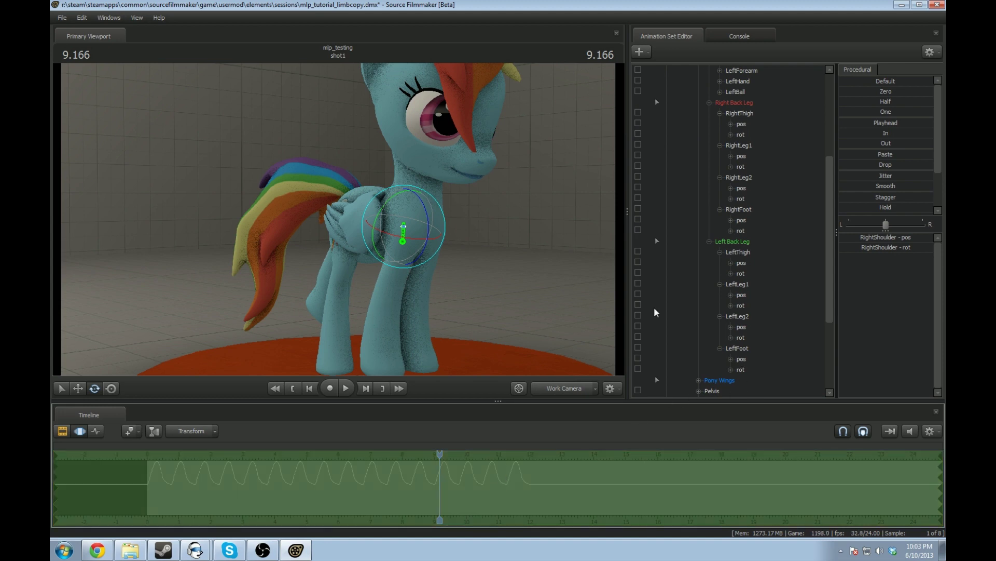
pyautogui.click(742, 273)
pyautogui.click(741, 135)
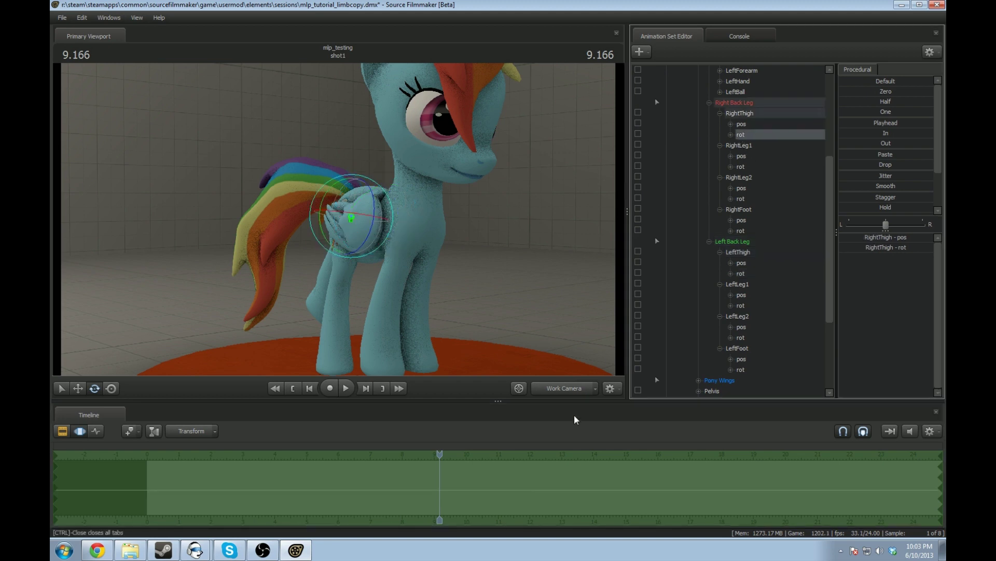
pyautogui.click(542, 469)
# - Copy the LeftLeg1 rot animation onto the RightLeg1 rot channel
pyautogui.click(749, 305)
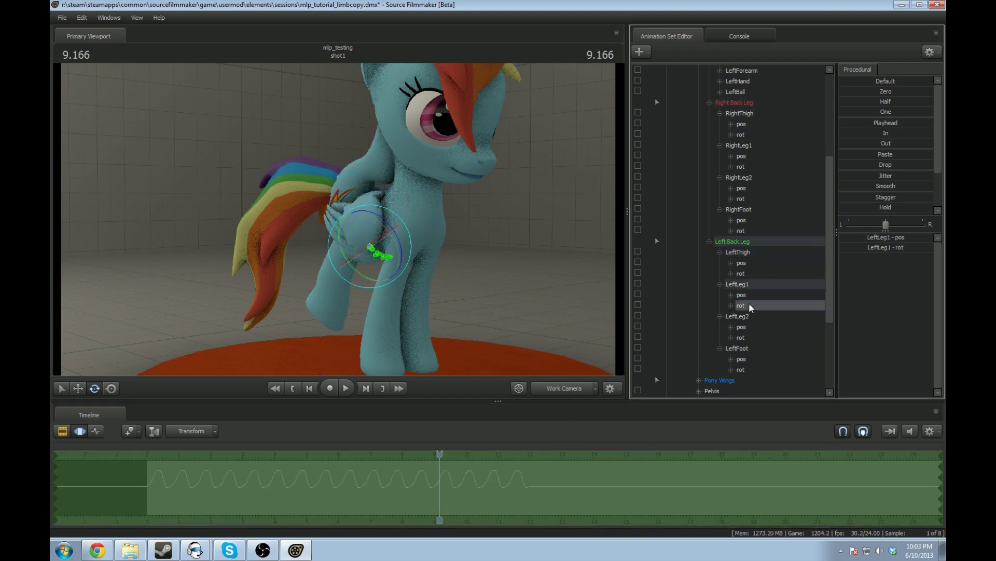
pyautogui.click(552, 466)
pyautogui.click(741, 167)
pyautogui.click(561, 485)
# - Copy the LeftLeg2 rot animation onto the RightLeg2 rot channel
pyautogui.click(746, 338)
pyautogui.click(556, 474)
pyautogui.click(741, 199)
pyautogui.click(576, 480)
pyautogui.click(576, 481)
# - Copy the LeftFoot rot animation onto the RightFoot rot channel
pyautogui.click(741, 369)
pyautogui.click(589, 497)
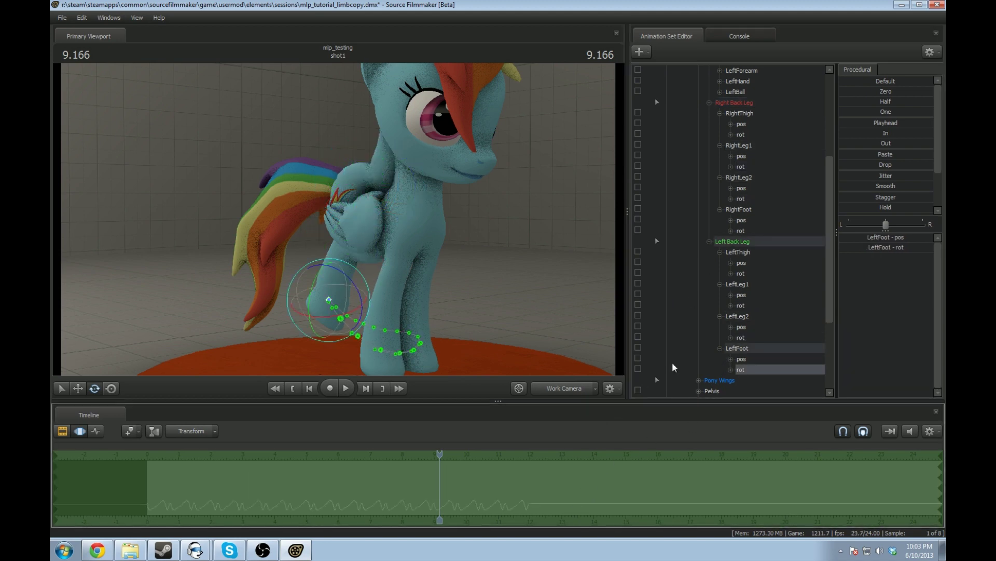
pyautogui.click(743, 231)
pyautogui.click(554, 496)
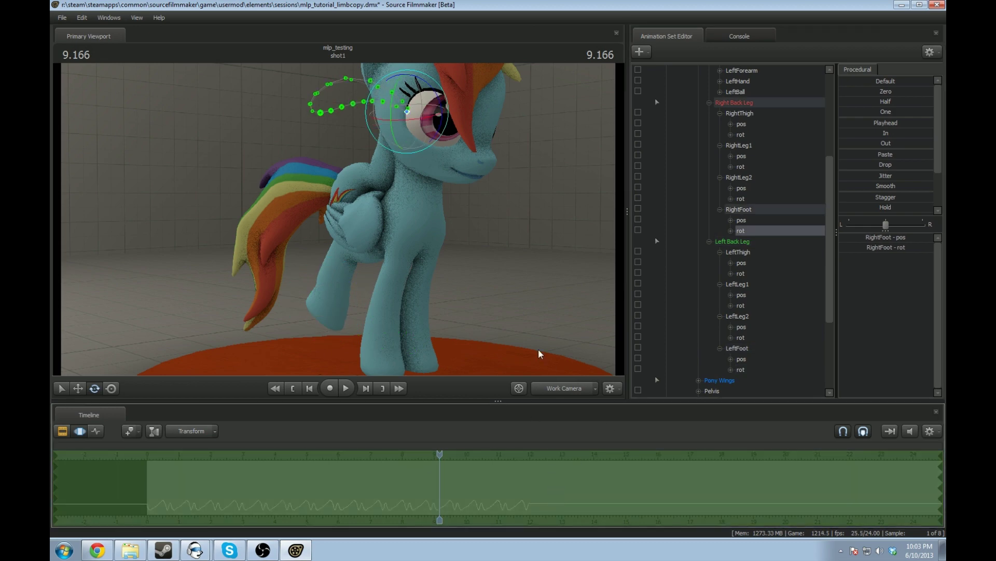
# - Play the animation briefly, then rotate the RightThigh bone about half a turn so the upturned right back leg points down
pyautogui.moveTo(521, 340); pyautogui.dragTo(535, 325)
pyautogui.press('space')
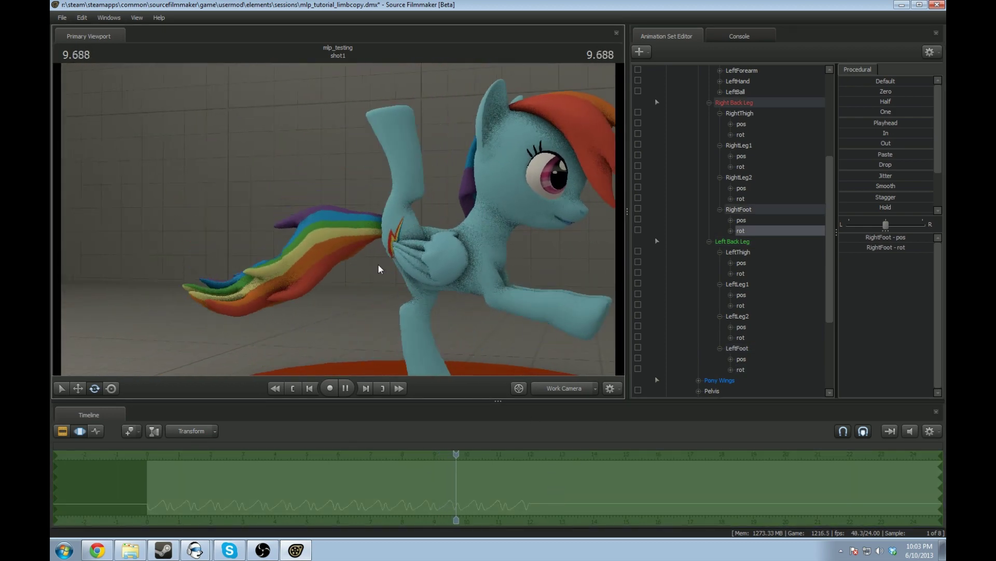
pyautogui.press('space')
pyautogui.moveTo(283, 332); pyautogui.dragTo(251, 336)
pyautogui.click(749, 134)
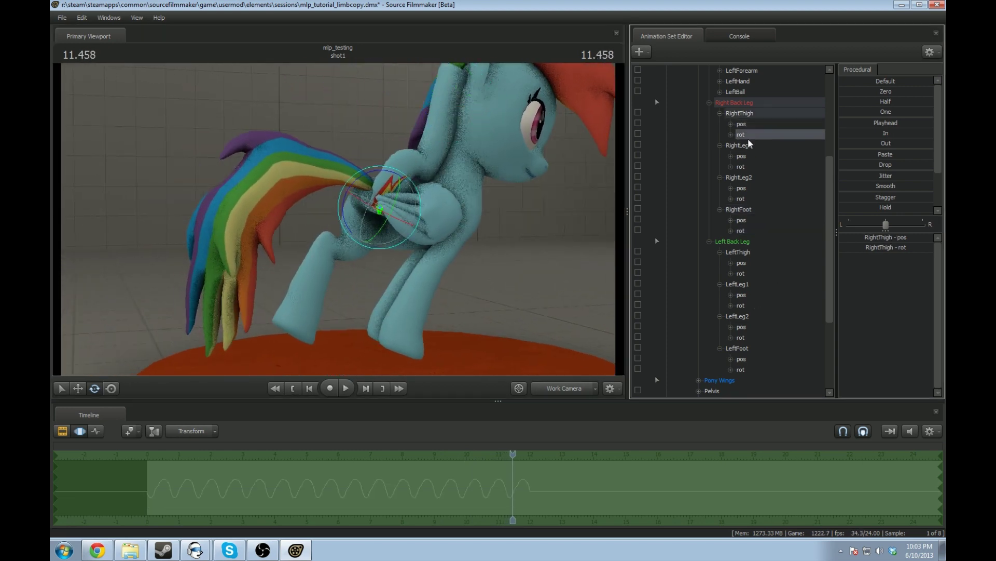
pyautogui.moveTo(483, 322); pyautogui.dragTo(505, 332)
pyautogui.press('w')
pyautogui.press('w')
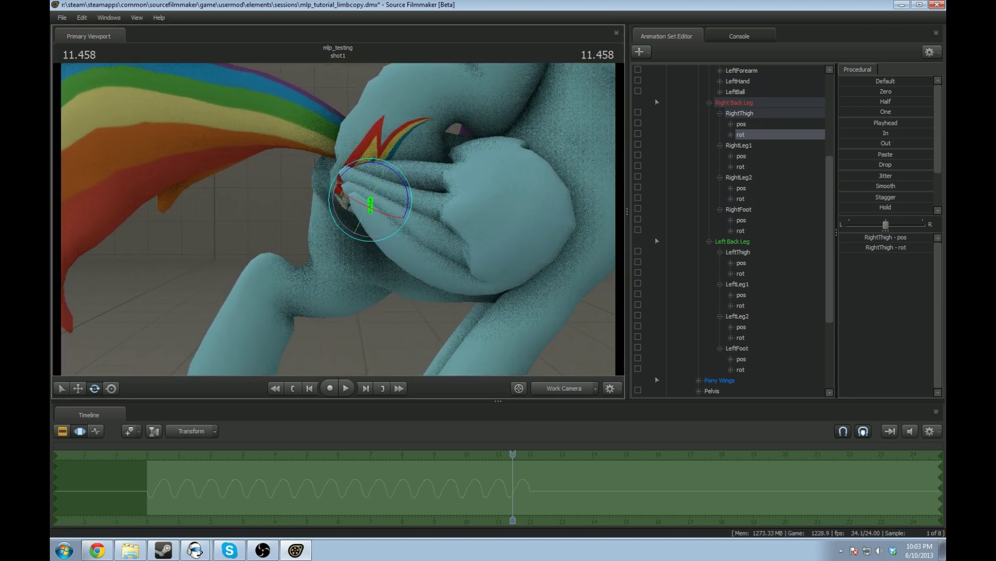
pyautogui.moveTo(408, 194); pyautogui.dragTo(332, 216)
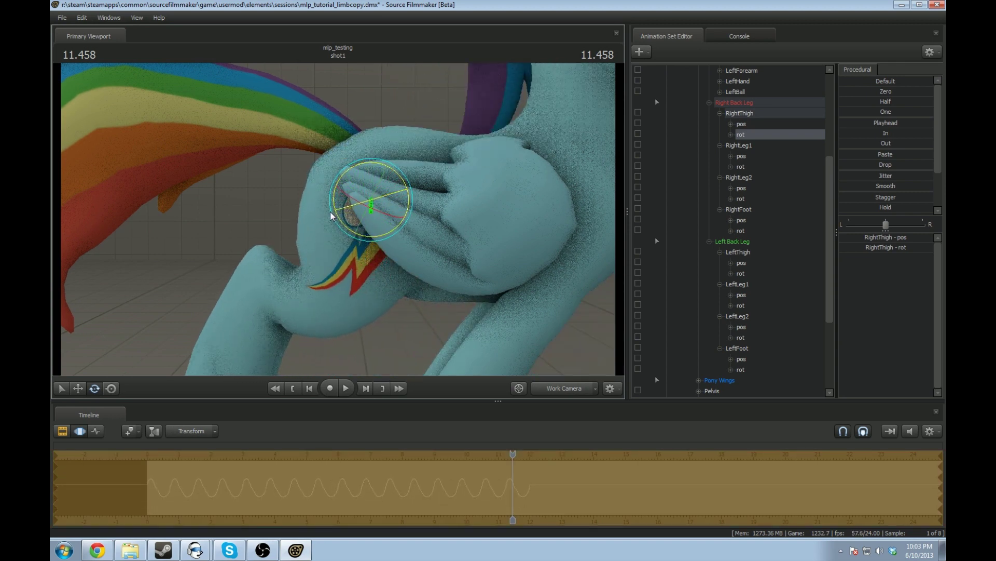
# - Viewing the pony from behind at 4.250 s, fine-tune the RightThigh rotation so the right back leg mirrors the left one
pyautogui.press('s')
pyautogui.moveTo(232, 241)
pyautogui.mouseDown()
pyautogui.moveTo(259, 244)
pyautogui.moveTo(244, 253)
pyautogui.mouseUp()
pyautogui.press('w')
pyautogui.press('a')
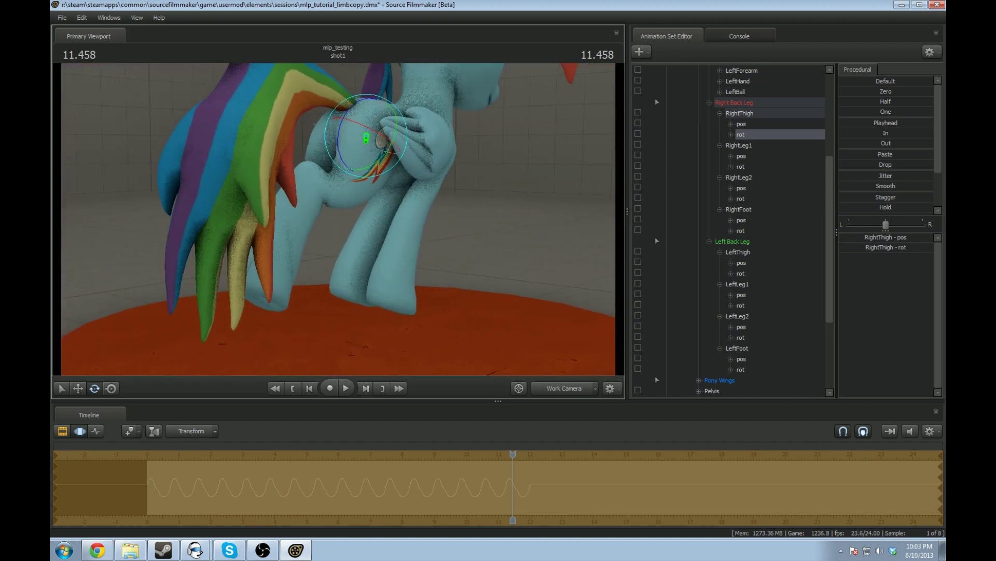
pyautogui.press('a')
pyautogui.press('space')
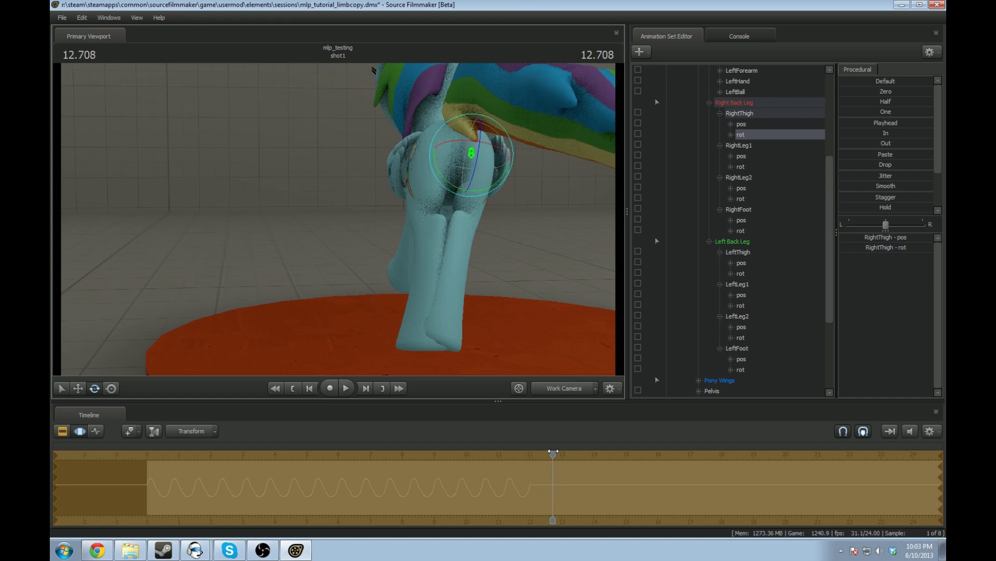
pyautogui.moveTo(554, 452); pyautogui.dragTo(263, 452)
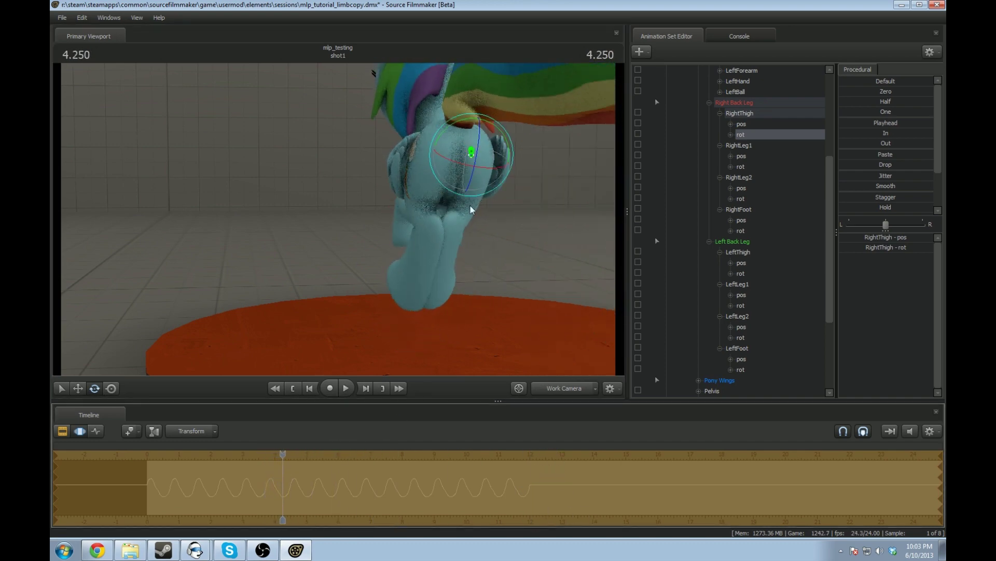
pyautogui.moveTo(563, 283); pyautogui.dragTo(340, 221)
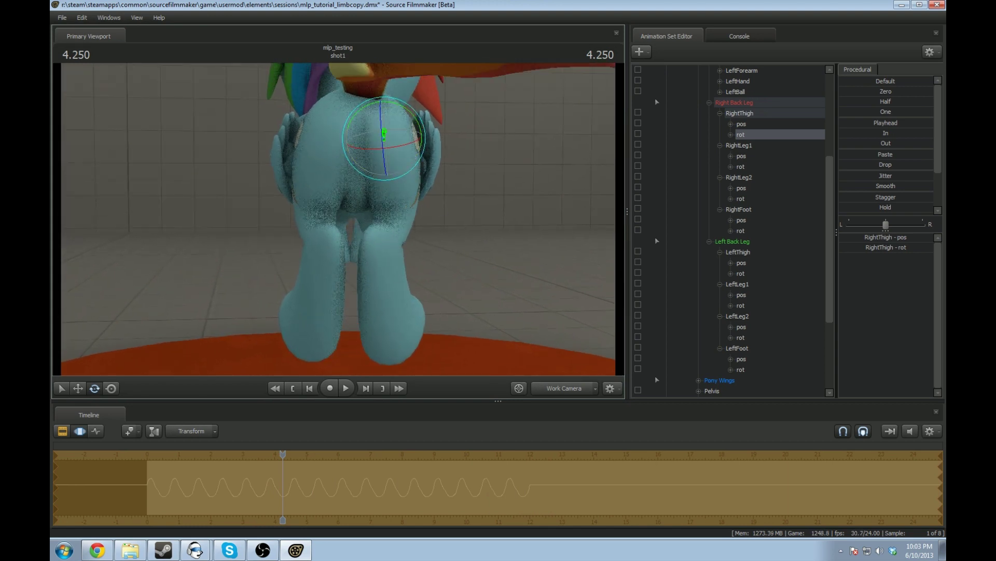
pyautogui.moveTo(341, 221); pyautogui.dragTo(332, 220)
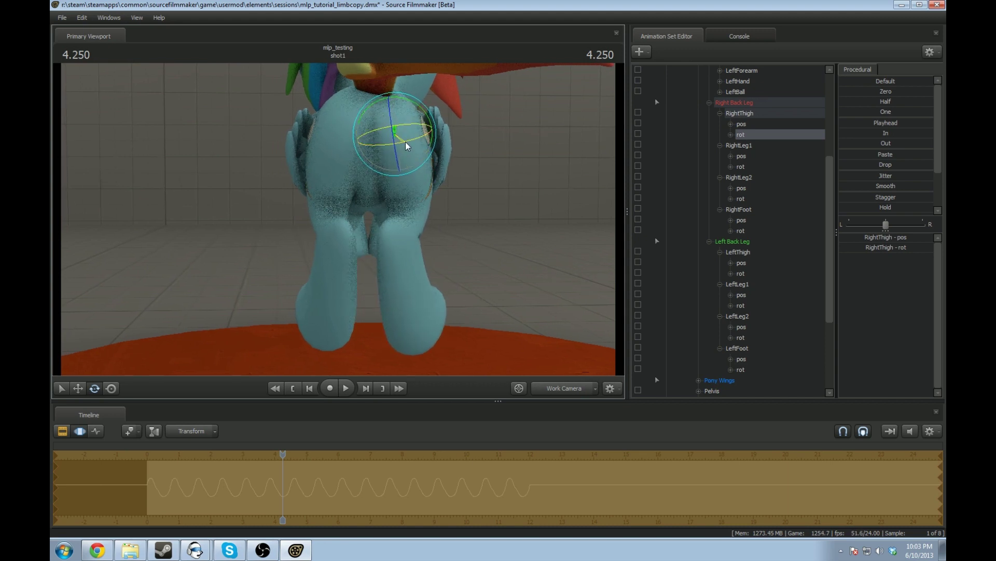
# - Play the animation and examine the corrected right back leg from several angles
pyautogui.moveTo(299, 272); pyautogui.dragTo(379, 272)
pyautogui.press('a')
pyautogui.press('a')
pyautogui.moveTo(338, 220)
pyautogui.mouseDown()
pyautogui.moveTo(384, 227)
pyautogui.moveTo(345, 212)
pyautogui.mouseUp()
pyautogui.press('s')
pyautogui.press('space')
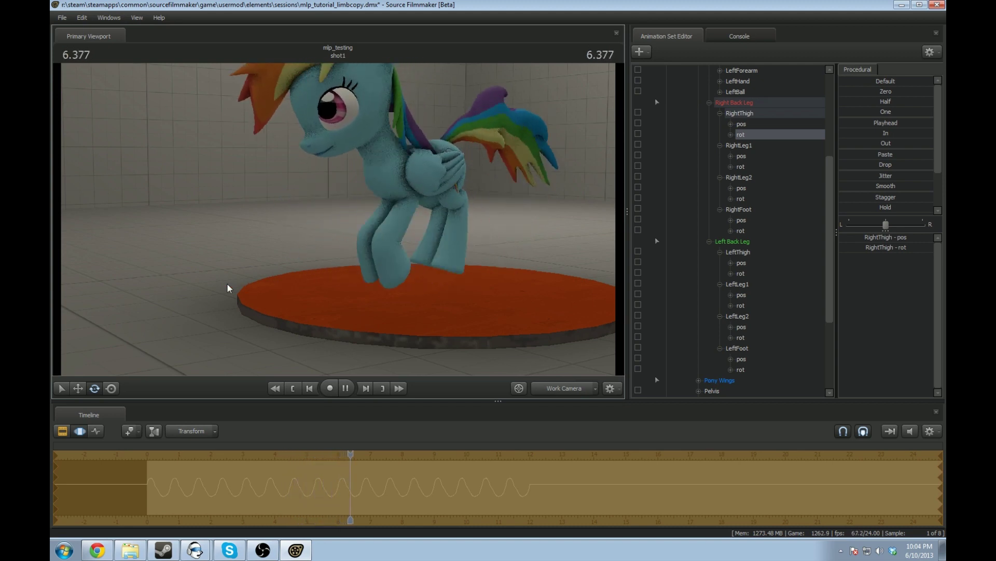
pyautogui.press('w')
pyautogui.moveTo(218, 289); pyautogui.dragTo(244, 276)
pyautogui.press('s')
pyautogui.press('space')
pyautogui.click(392, 448)
pyautogui.moveTo(424, 348); pyautogui.dragTo(653, 330)
pyautogui.press('a')
# - Collapse the right and left front and back leg groups in the animation set list
pyautogui.click(710, 103)
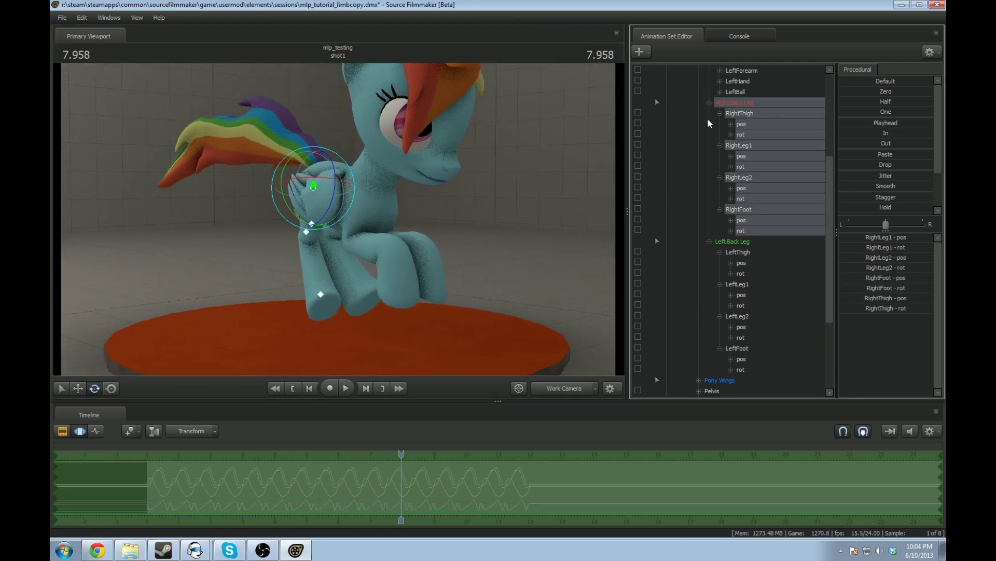
pyautogui.click(709, 106)
pyautogui.click(711, 114)
pyautogui.scroll(1, 691, 184)
pyautogui.click(709, 210)
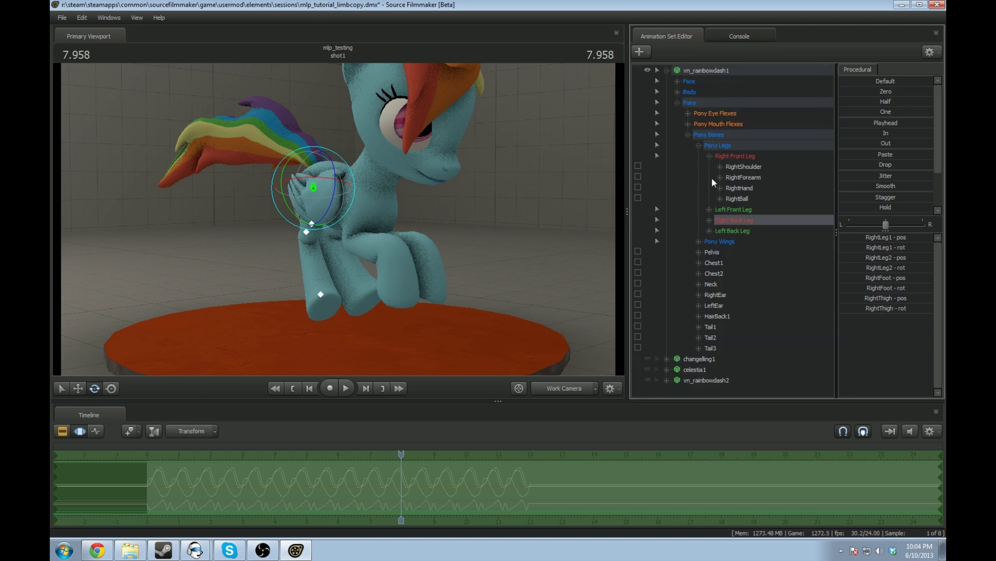
pyautogui.click(709, 156)
# - Select the Left Front Leg and Left Back Leg groups and time-select their animation from about 0 to 12 s
pyautogui.click(730, 166)
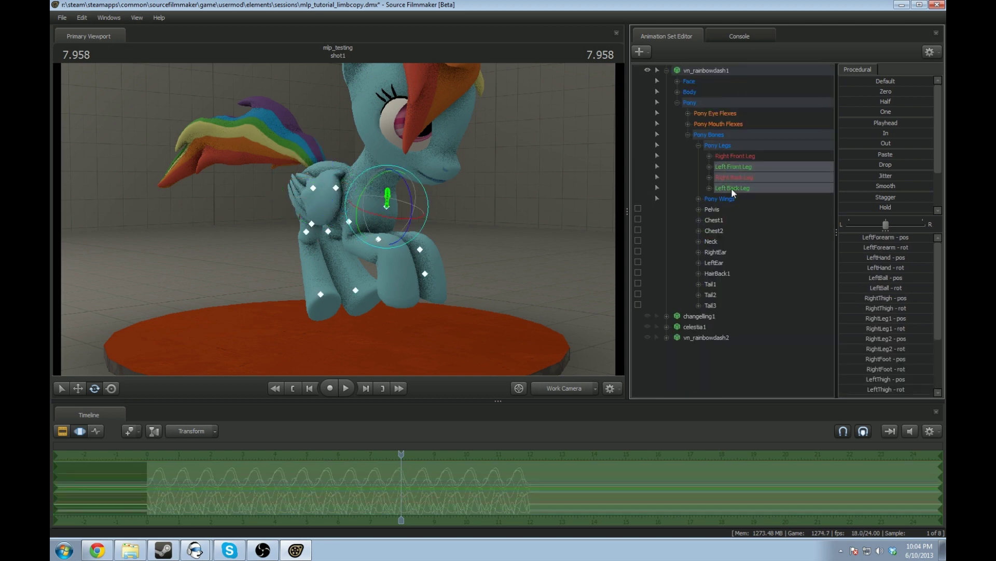
pyautogui.keyDown('ctrl'); pyautogui.click(733, 155); pyautogui.keyUp('ctrl')
pyautogui.click(732, 170)
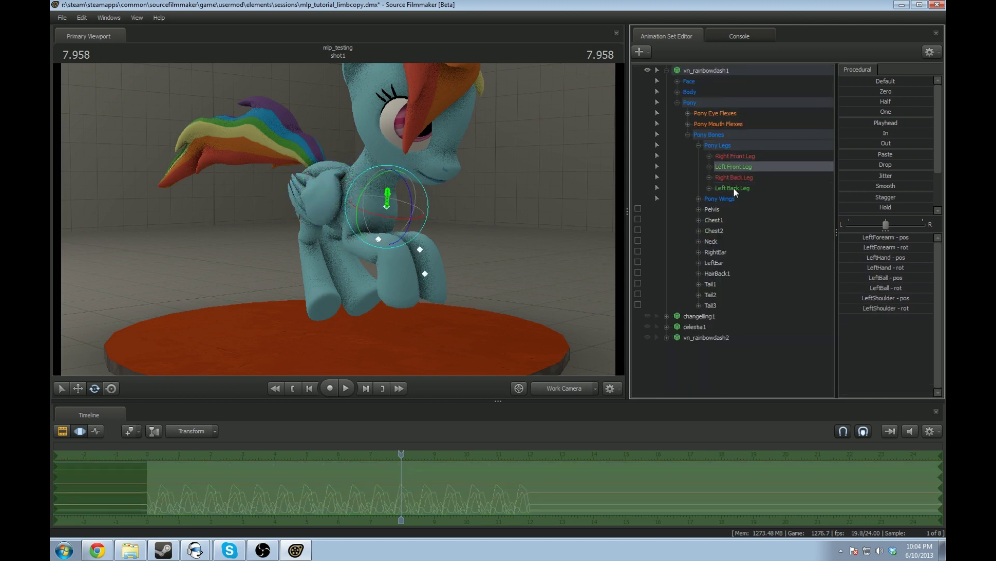
pyautogui.keyDown('ctrl'); pyautogui.click(734, 188); pyautogui.keyUp('ctrl')
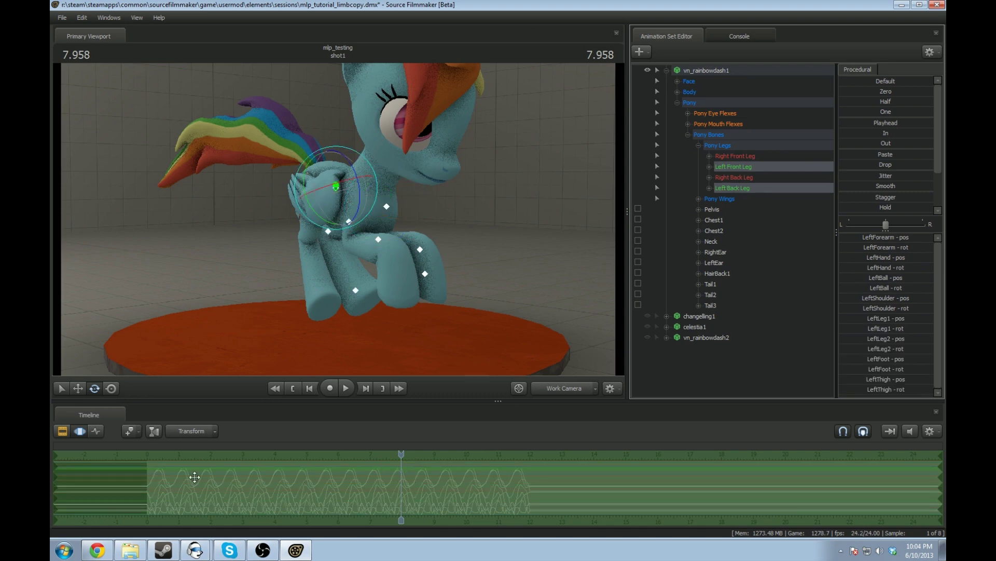
pyautogui.click(123, 488)
pyautogui.keyDown('shift'); pyautogui.moveTo(142, 487); pyautogui.dragTo(538, 489); pyautogui.keyUp('shift')
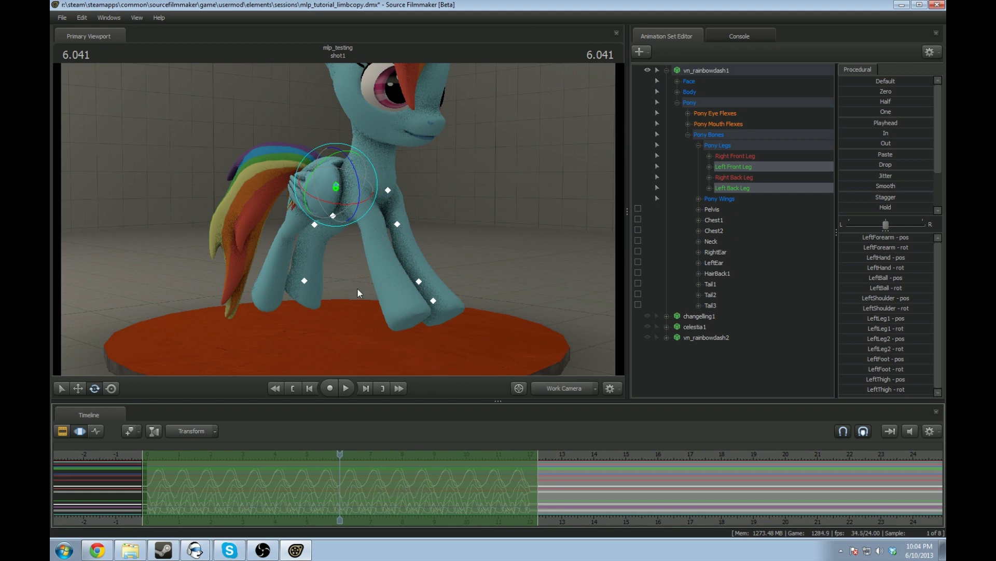
# - Shift the left legs' selected animation slightly later in time and play it to check the offset from the right legs
pyautogui.moveTo(401, 313)
pyautogui.mouseDown(button='middle')
pyautogui.moveTo(372, 313)
pyautogui.moveTo(401, 313)
pyautogui.mouseUp(button='middle')
pyautogui.moveTo(377, 476); pyautogui.dragTo(379, 476)
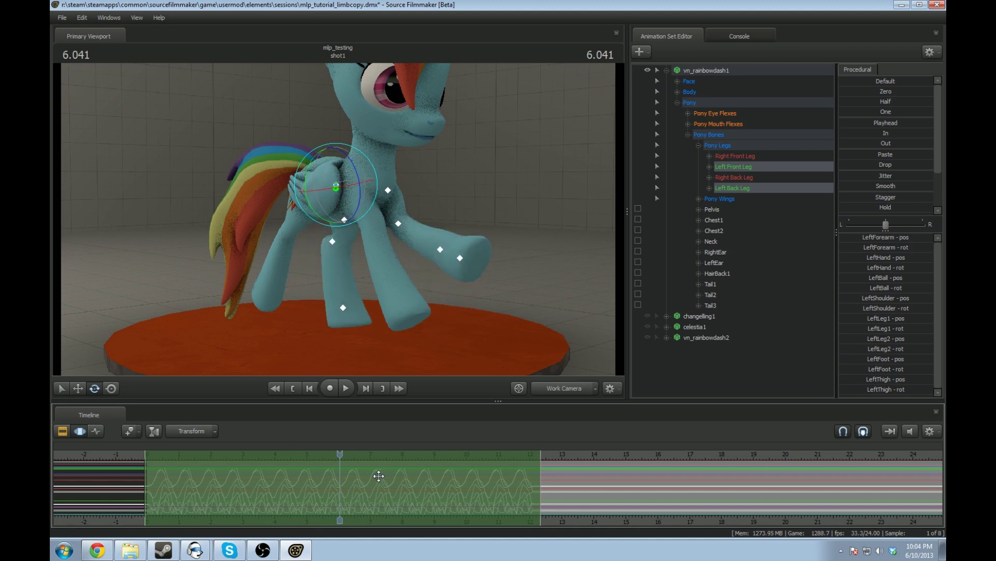
pyautogui.press('space')
pyautogui.press('space')
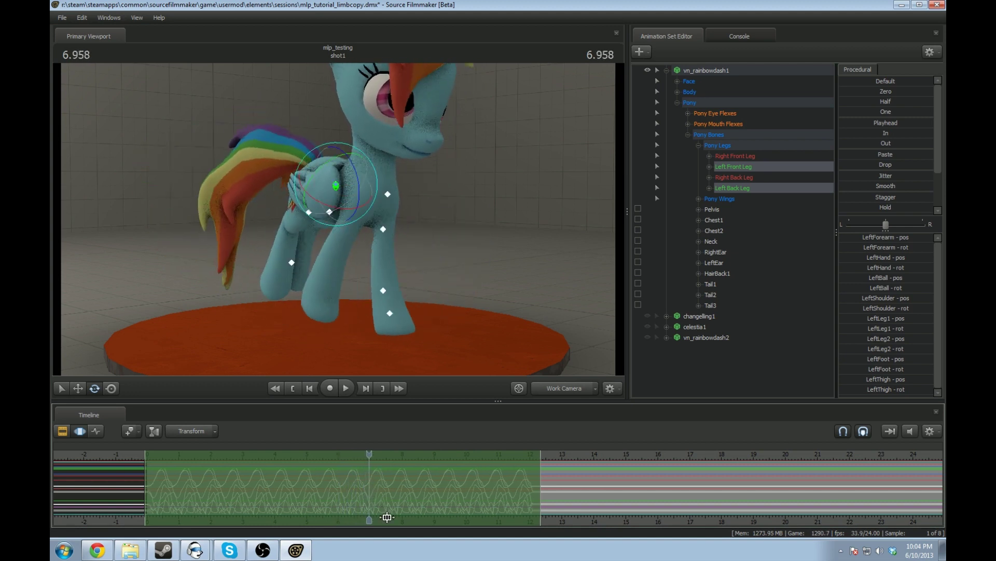
pyautogui.moveTo(399, 498); pyautogui.dragTo(400, 498)
pyautogui.press('space')
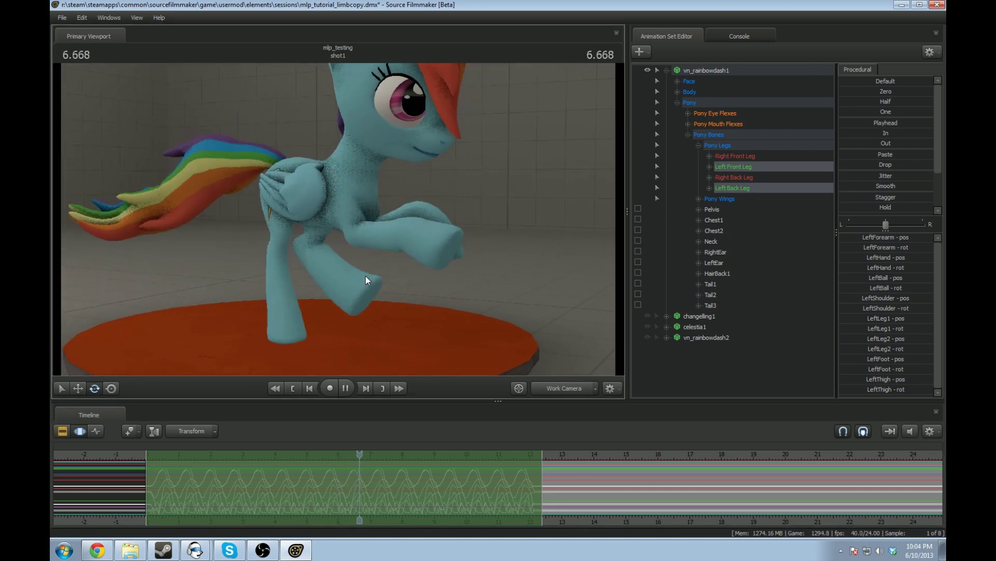
pyautogui.press('space')
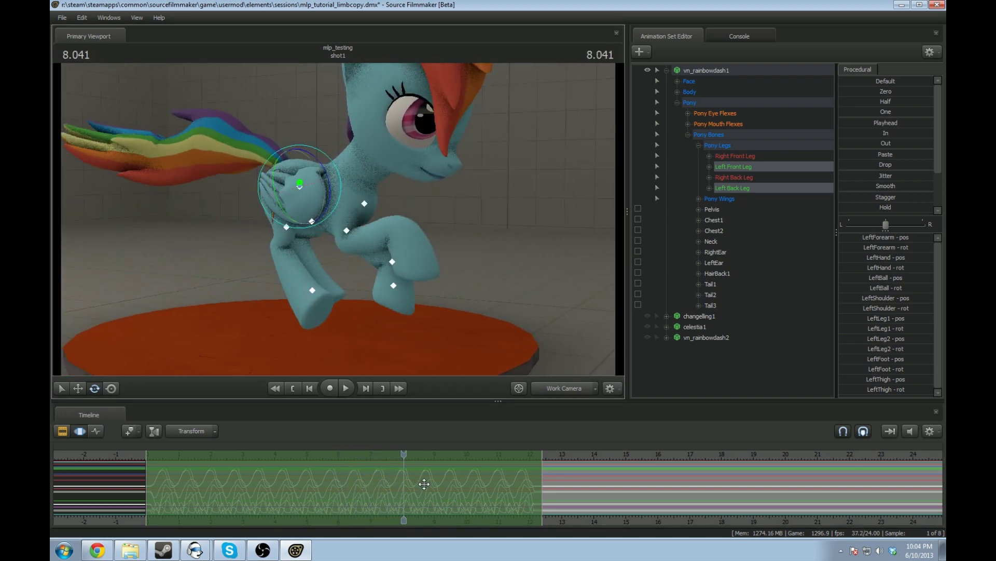
# - Try shifting the left legs' animation about 0.3 s further later, play it, and move it partway back
pyautogui.moveTo(424, 484); pyautogui.dragTo(434, 480)
pyautogui.press('space')
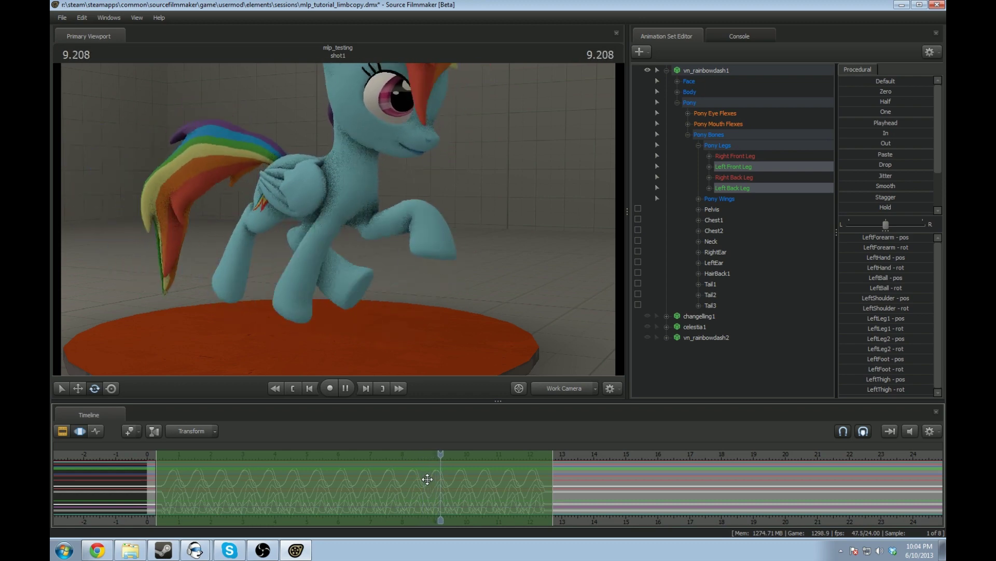
pyautogui.press('space')
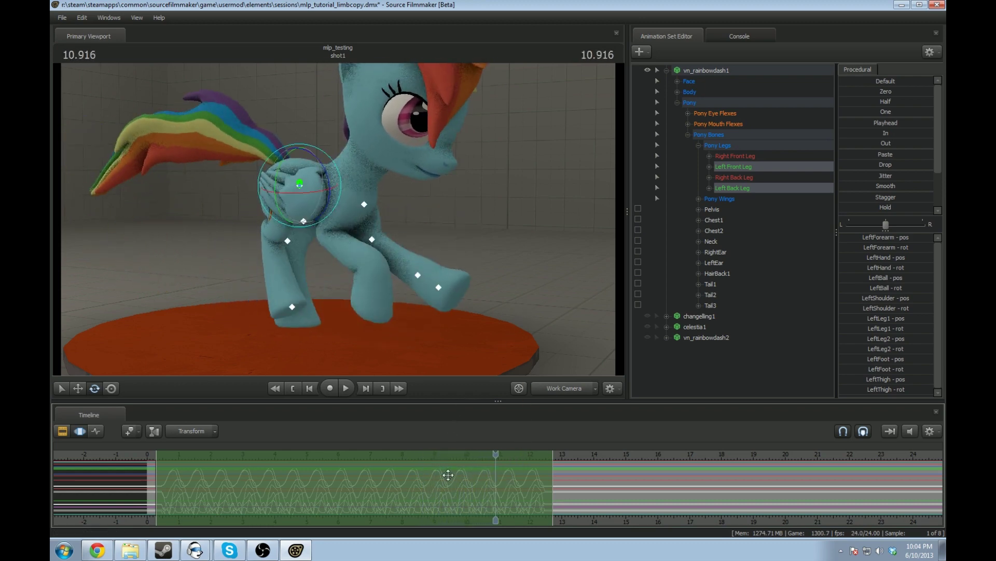
pyautogui.moveTo(448, 475); pyautogui.dragTo(443, 475)
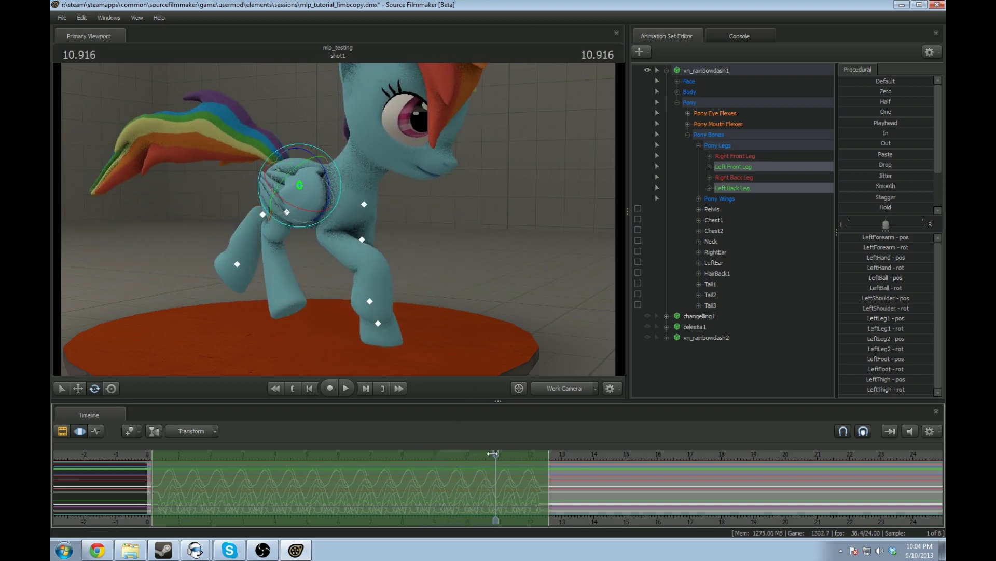
# - Replay the animation from earlier points and examine the timing offset between the pony's left and right legs
pyautogui.moveTo(493, 454); pyautogui.dragTo(414, 456)
pyautogui.press('space')
pyautogui.press('space')
pyautogui.press('space')
pyautogui.press('space')
pyautogui.moveTo(514, 270); pyautogui.dragTo(357, 267)
pyautogui.press('space')
pyautogui.press('space')
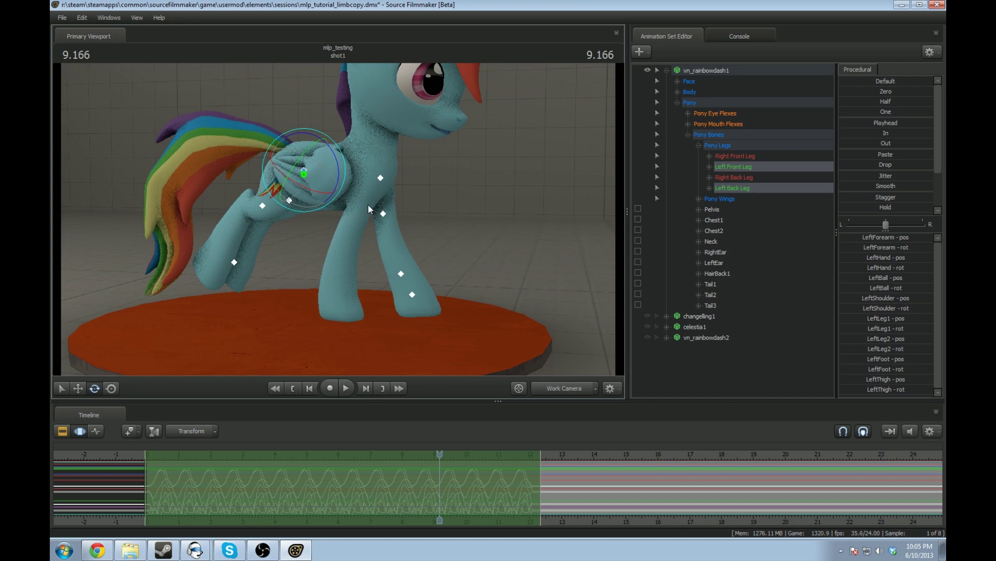
pyautogui.moveTo(439, 456); pyautogui.dragTo(300, 456)
pyautogui.press('space')
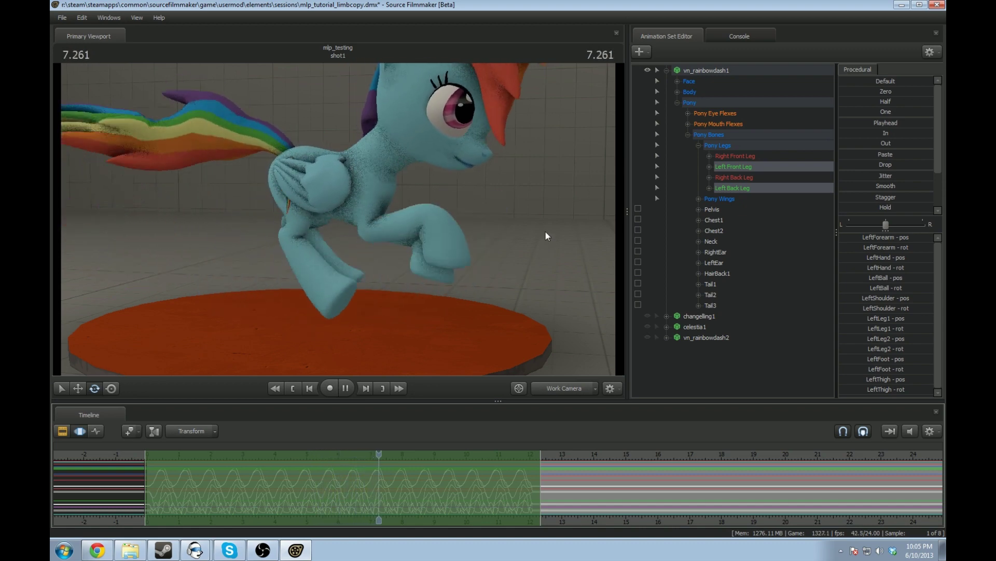
pyautogui.press('space')
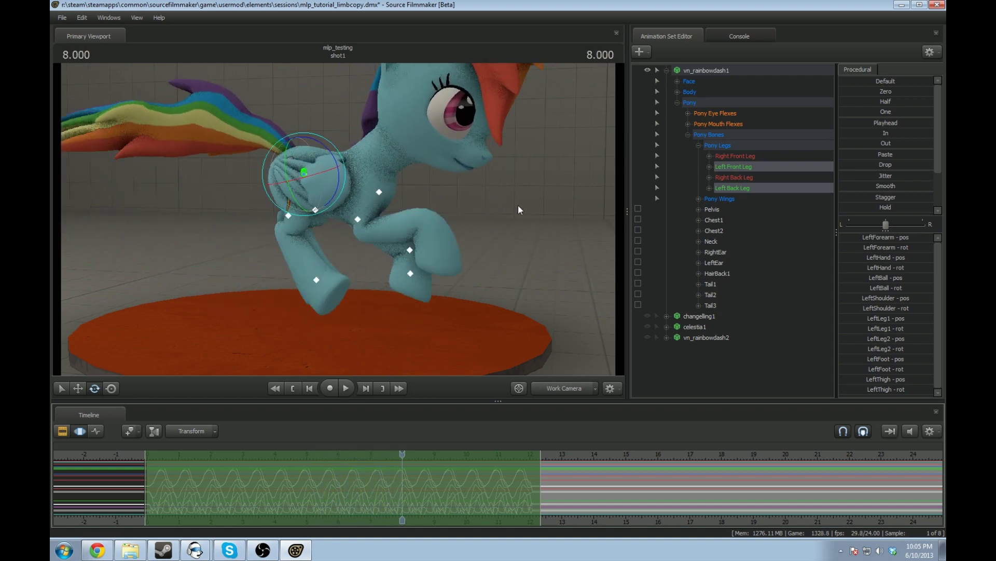
pyautogui.moveTo(302, 237)
pyautogui.mouseDown()
pyautogui.moveTo(290, 242)
pyautogui.moveTo(302, 238)
pyautogui.mouseUp()
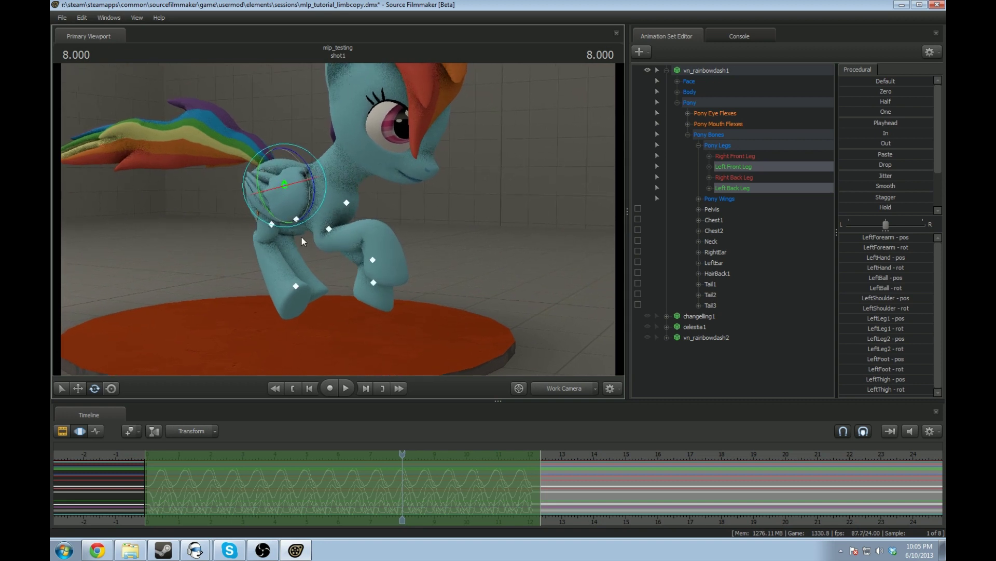
# - Collapse the Pony Bones group, show the changelling1 model, and play its leg animation from about 3 s
pyautogui.click(689, 135)
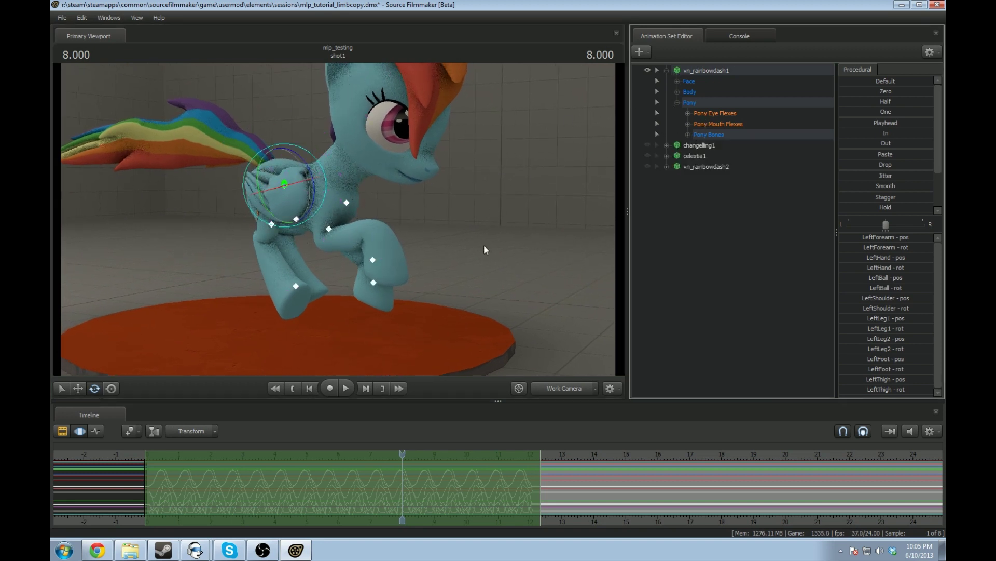
pyautogui.click(647, 145)
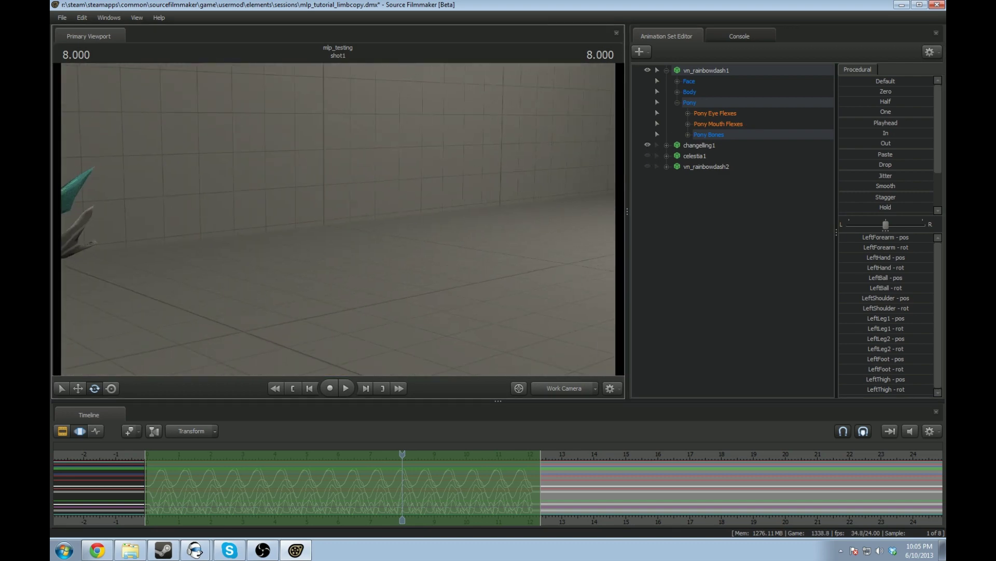
pyautogui.moveTo(339, 219); pyautogui.dragTo(283, 218)
pyautogui.press('space')
pyautogui.press('s')
pyautogui.press('space')
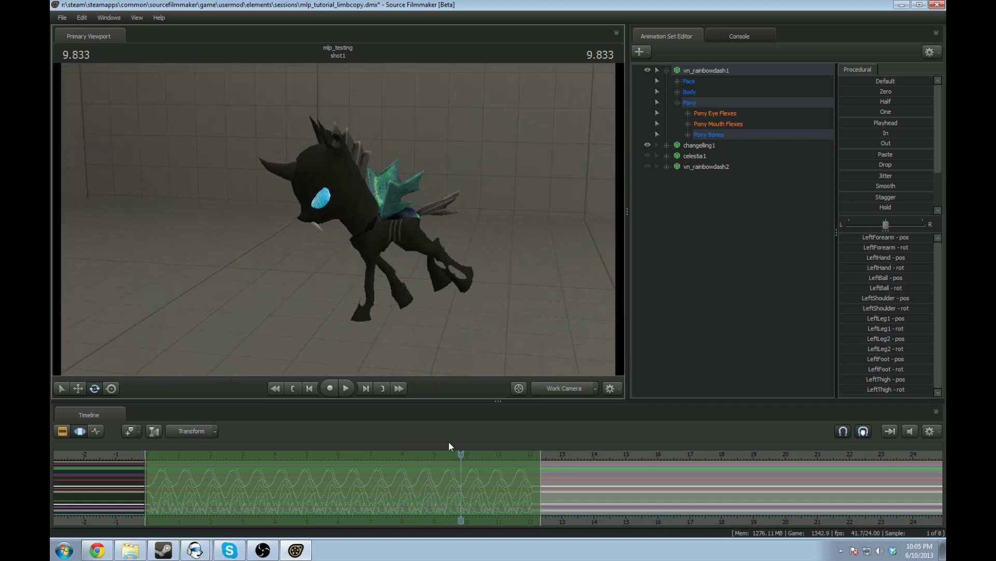
pyautogui.moveTo(459, 455); pyautogui.dragTo(238, 454)
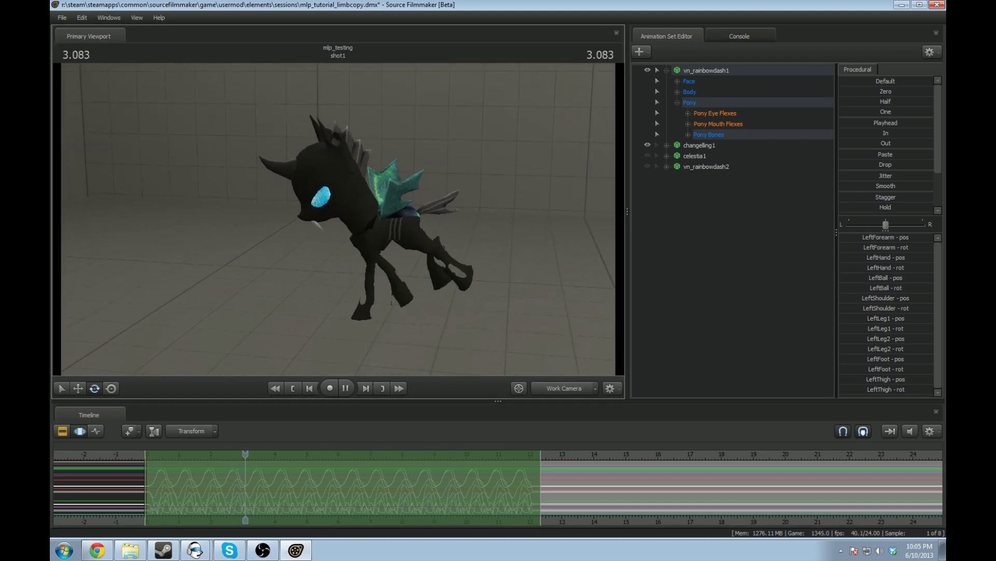
pyautogui.press('space')
pyautogui.moveTo(338, 222); pyautogui.dragTo(338, 169)
pyautogui.press('s')
pyautogui.press('space')
pyautogui.moveTo(303, 459); pyautogui.dragTo(308, 459)
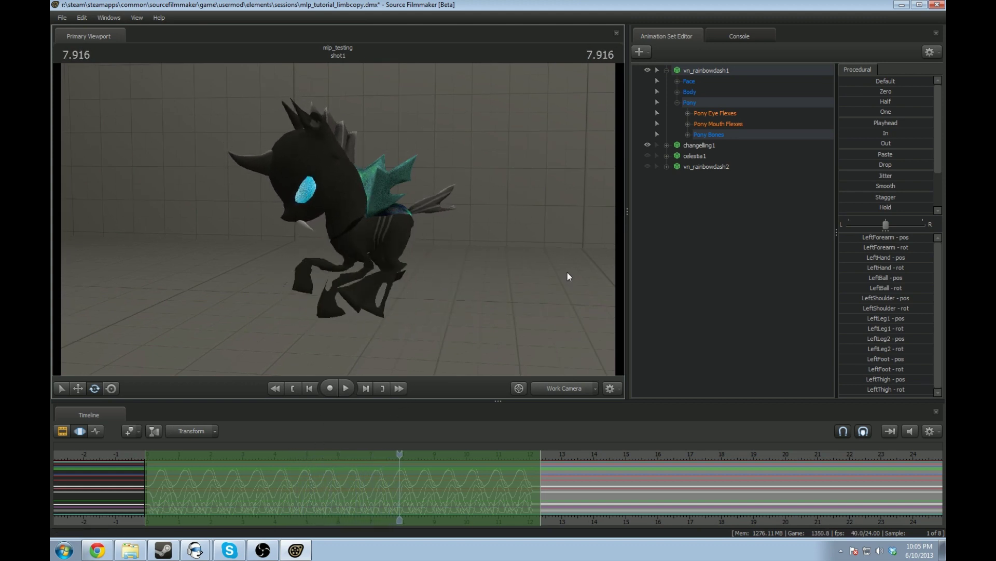
# - Show the celestia1 model, bring it into view, and play its leg animation from an earlier point
pyautogui.click(648, 153)
pyautogui.press('s')
pyautogui.moveTo(338, 219); pyautogui.dragTo(293, 203)
pyautogui.moveTo(425, 457); pyautogui.dragTo(403, 457)
pyautogui.press('space')
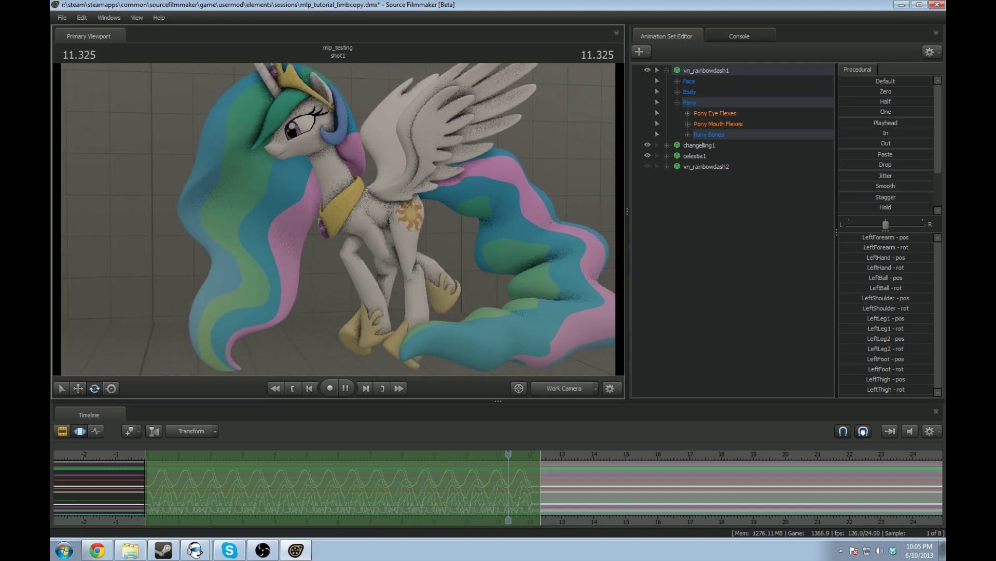
# - Return the view to the vn_rainbowdash1 pony and replay its leg animation from about 3 s, examining it from the side
pyautogui.press('s')
pyautogui.moveTo(337, 219); pyautogui.dragTo(355, 270)
pyautogui.press('w')
pyautogui.press('space')
pyautogui.press('s')
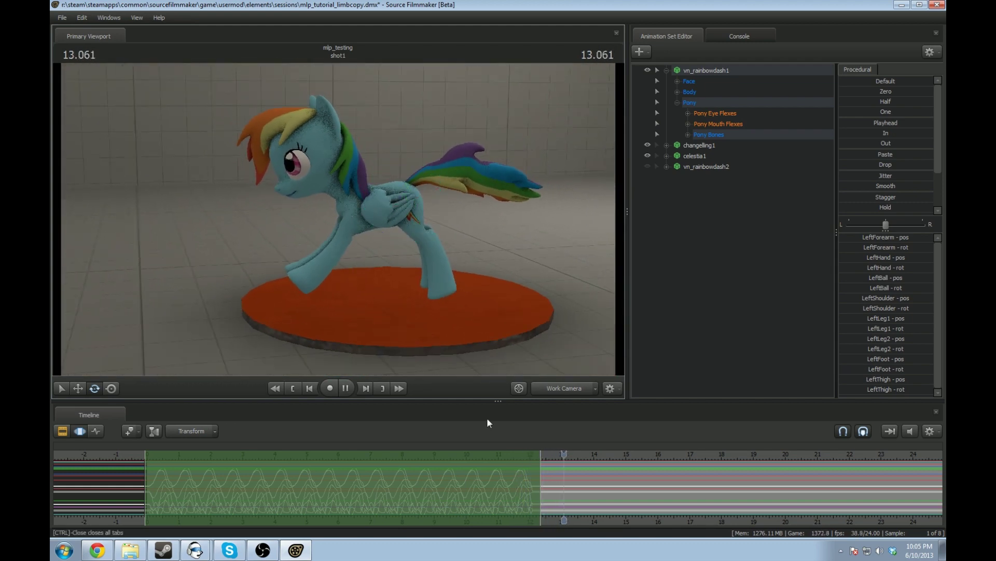
pyautogui.moveTo(575, 452); pyautogui.dragTo(378, 452)
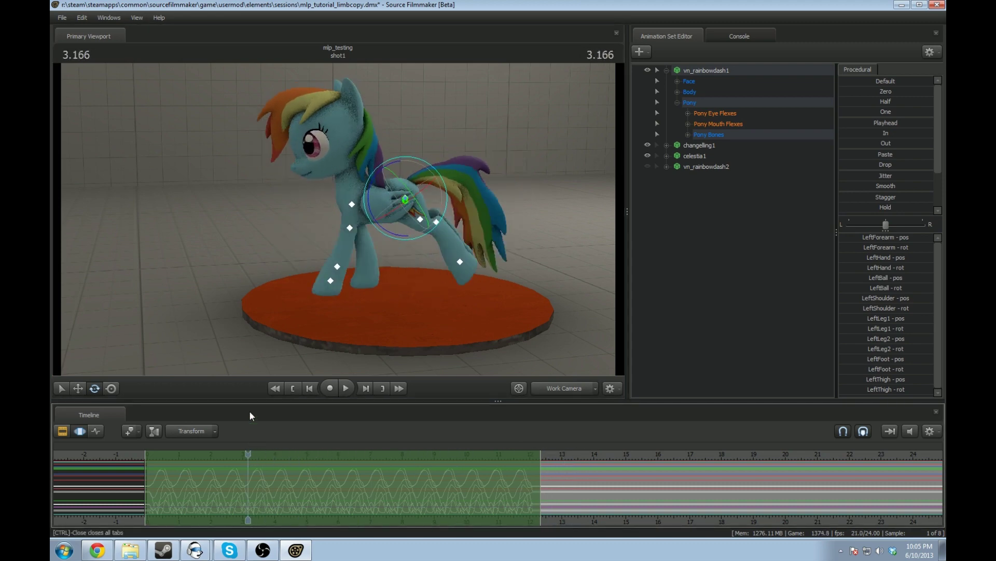
pyautogui.moveTo(249, 362); pyautogui.dragTo(338, 220)
pyautogui.press('w')
pyautogui.press('s')
pyautogui.press('space')
pyautogui.press('space')
pyautogui.moveTo(263, 278); pyautogui.dragTo(244, 255)
pyautogui.press('w')
pyautogui.press('s')
pyautogui.press('w')
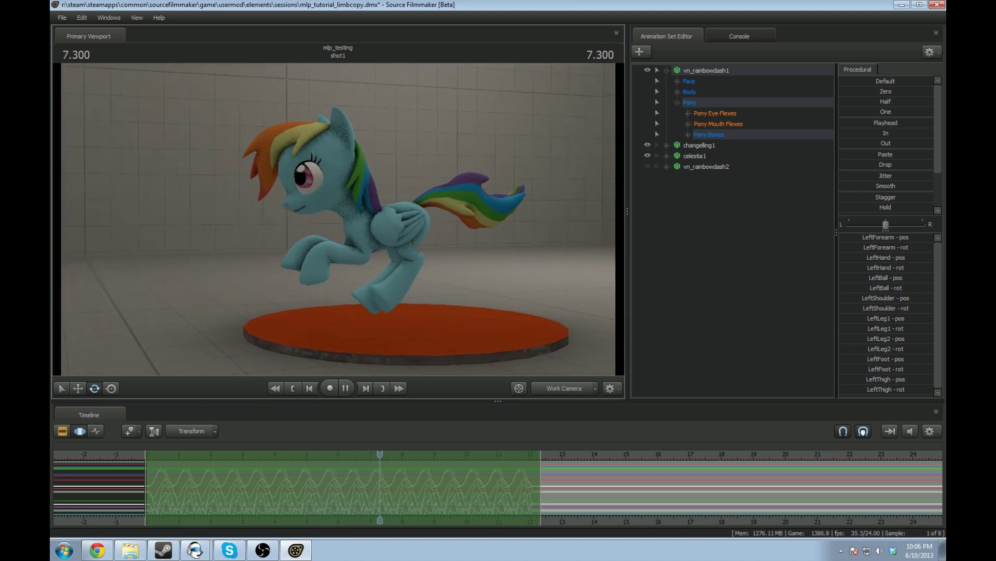
pyautogui.press('w')
pyautogui.moveTo(408, 259); pyautogui.dragTo(406, 261)
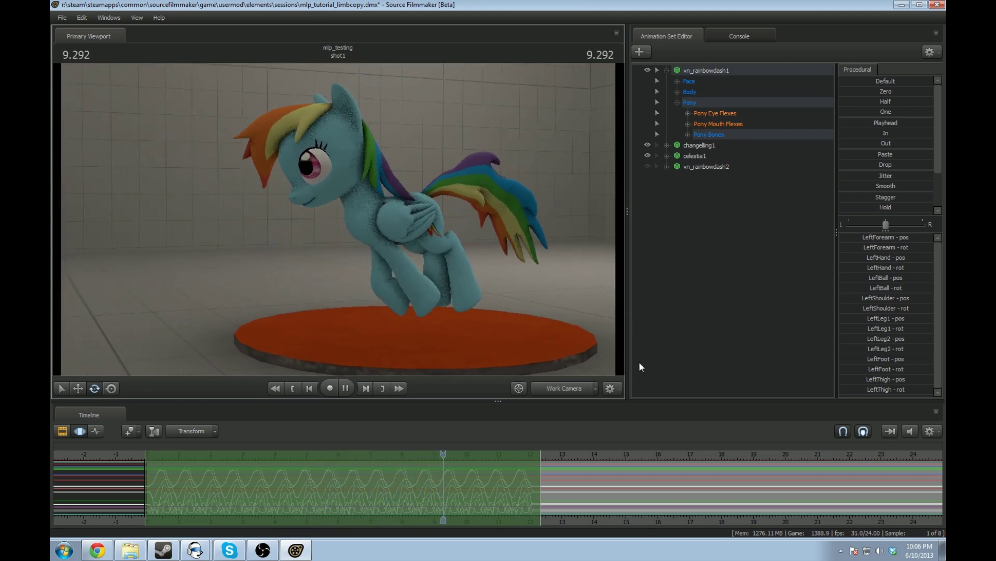